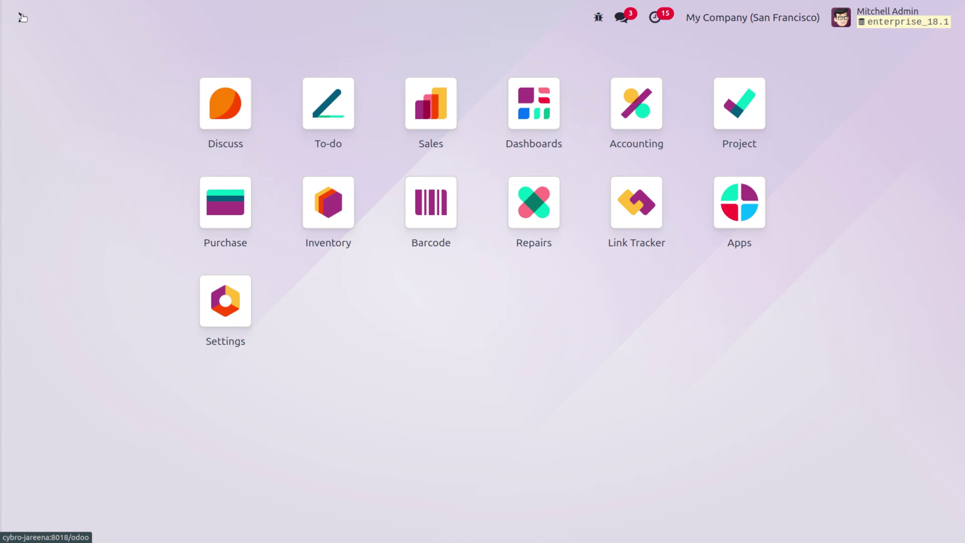
# - Launch the Sales app with 'sa' to reach the Quotations list
pyautogui.write('sa')
pyautogui.press('Return')
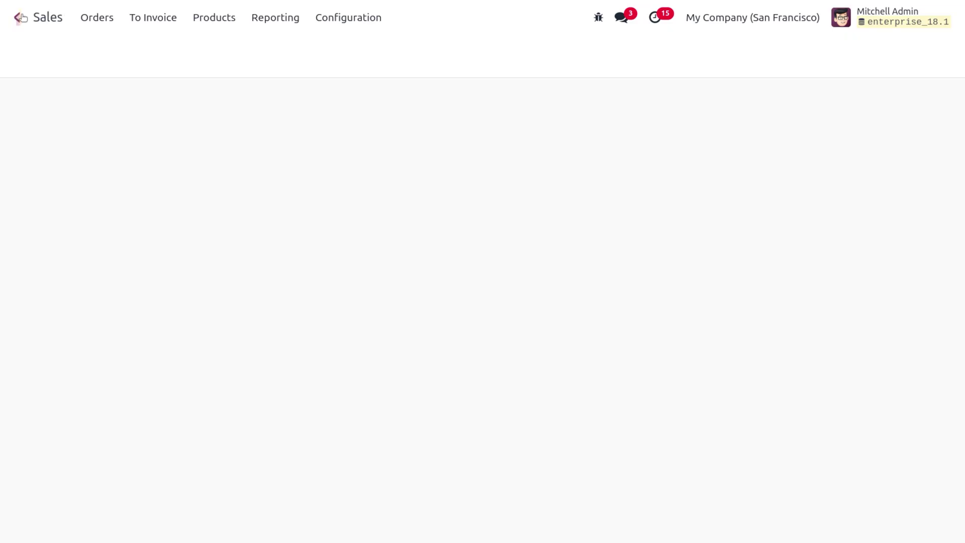
# - Open the Laptop product record from the Sales product catalogue
pyautogui.click(215, 18)
pyautogui.click(222, 53)
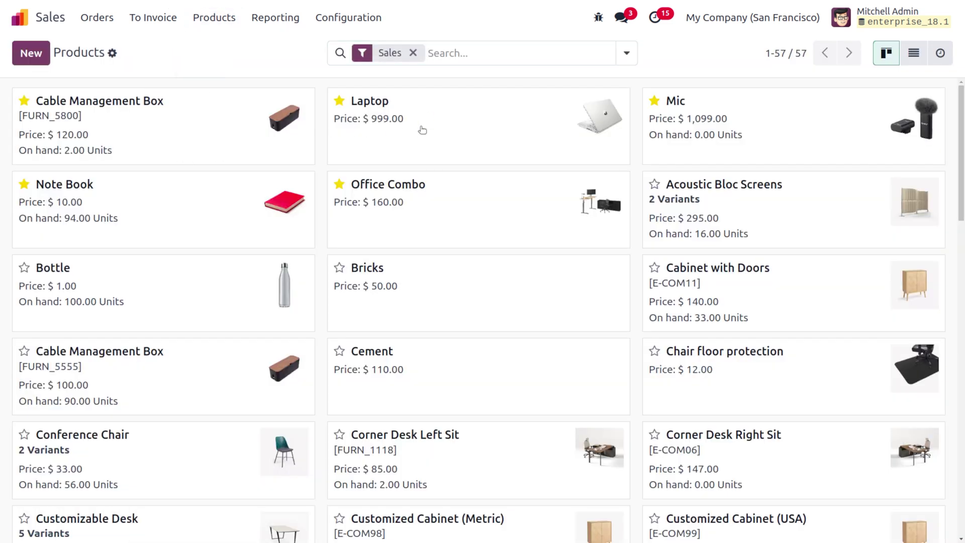
pyautogui.click(421, 130)
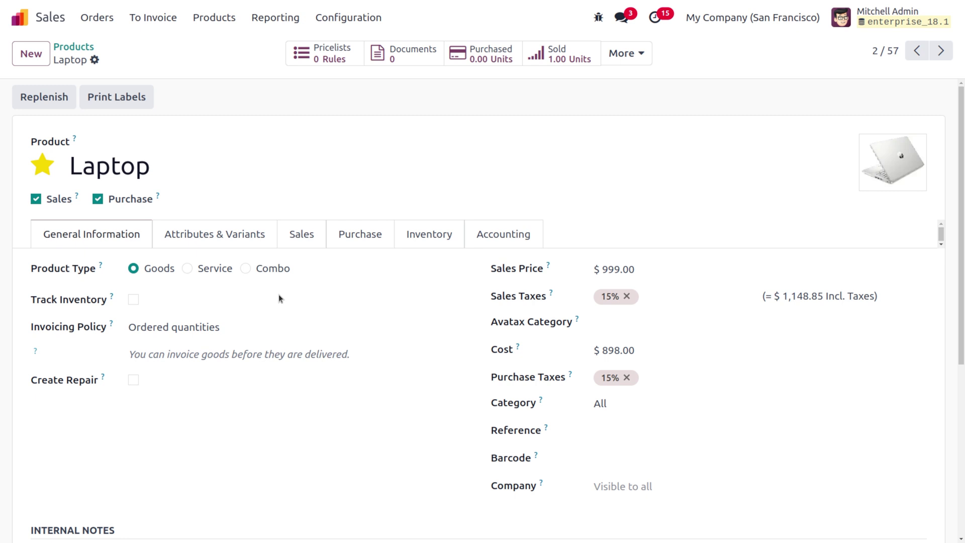
# - Try enabling inventory tracking on Laptop, then discard the refused change and return to Products
pyautogui.click(133, 299)
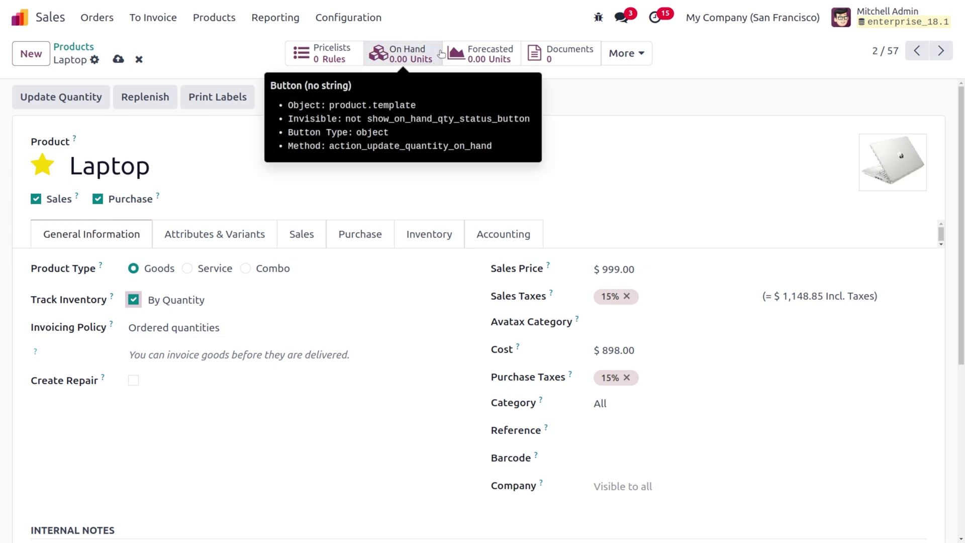
pyautogui.click(393, 63)
pyautogui.click(133, 300)
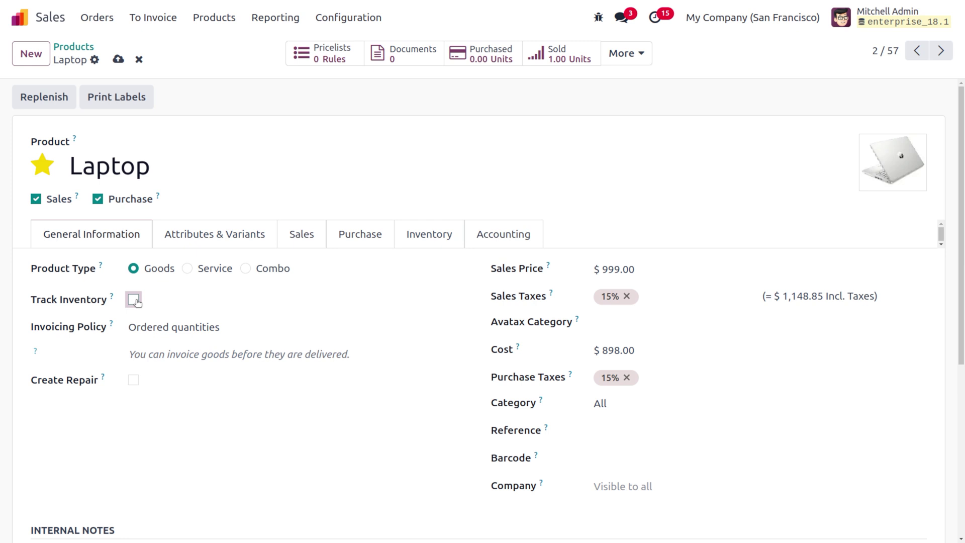
pyautogui.click(133, 300)
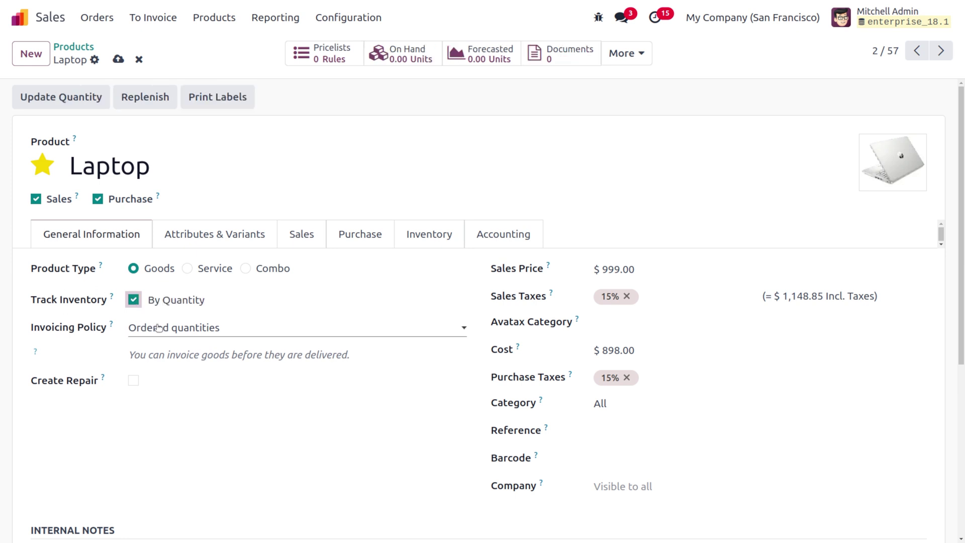
pyautogui.click(174, 302)
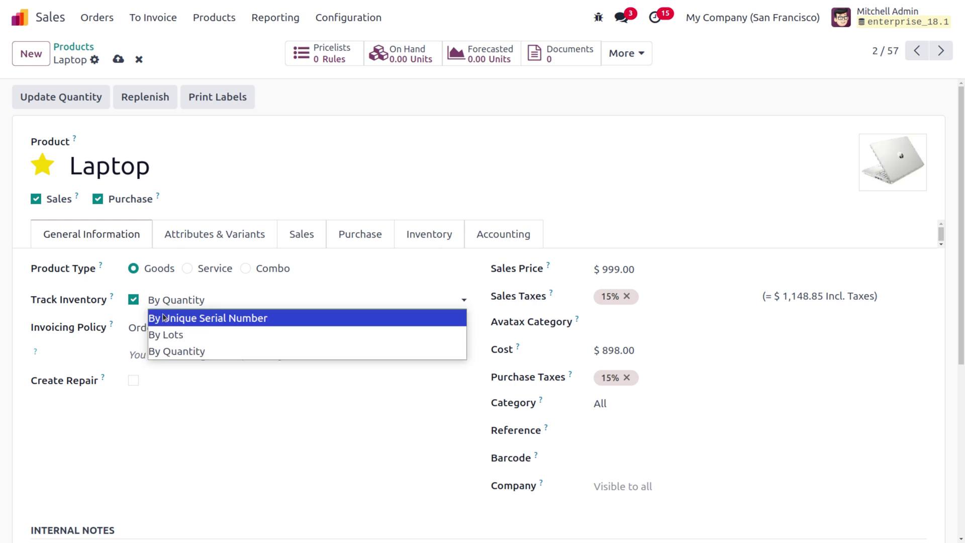
pyautogui.click(204, 422)
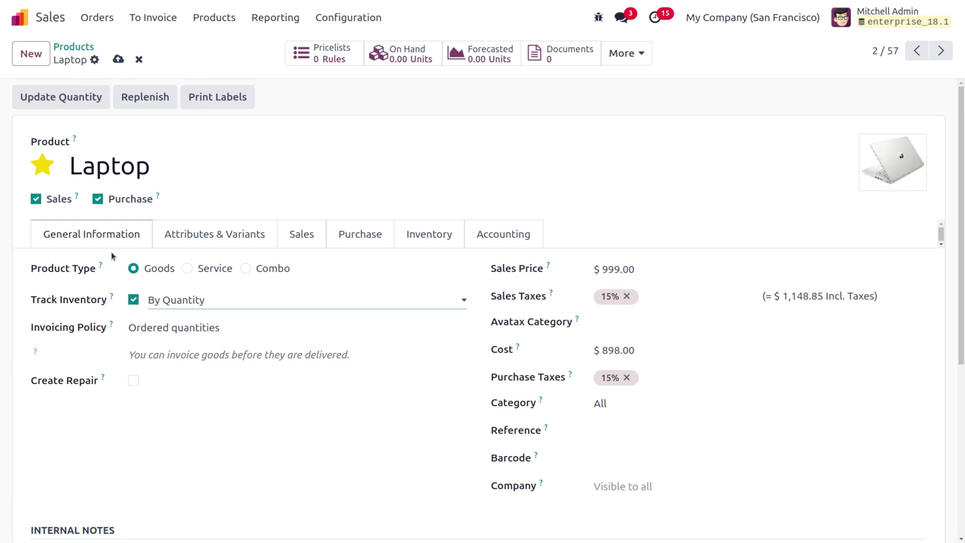
pyautogui.click(93, 49)
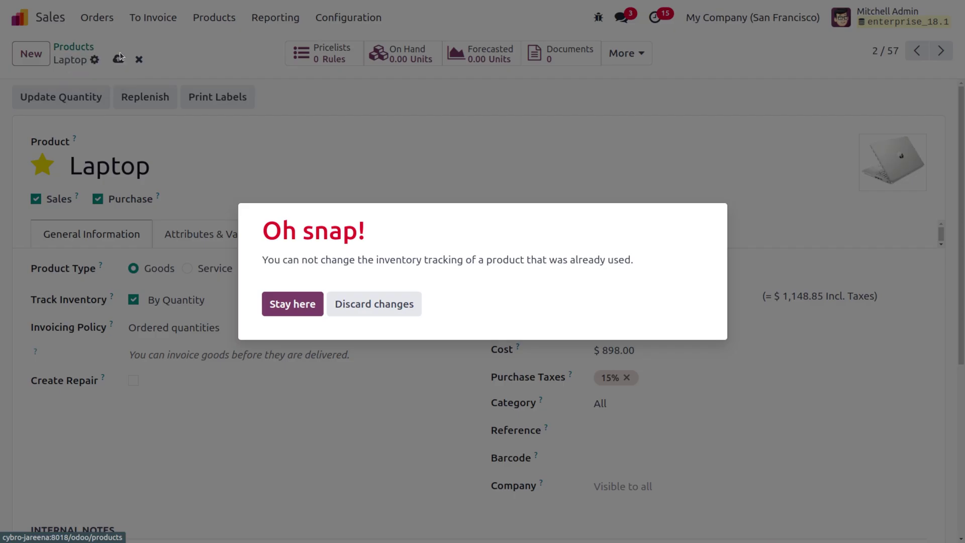
pyautogui.click(360, 300)
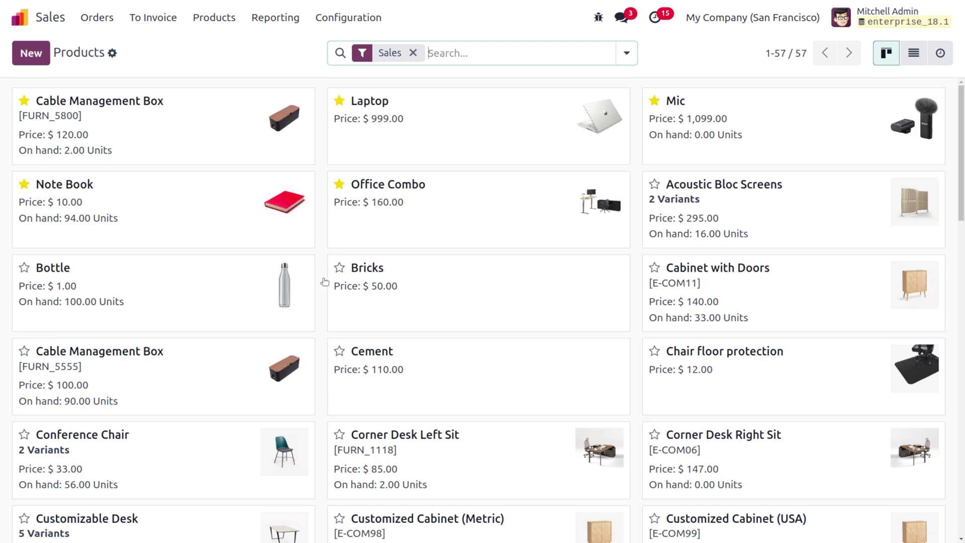
# - Search products for 'local' and inspect the Local Delivery service product
pyautogui.click(413, 53)
pyautogui.write('local')
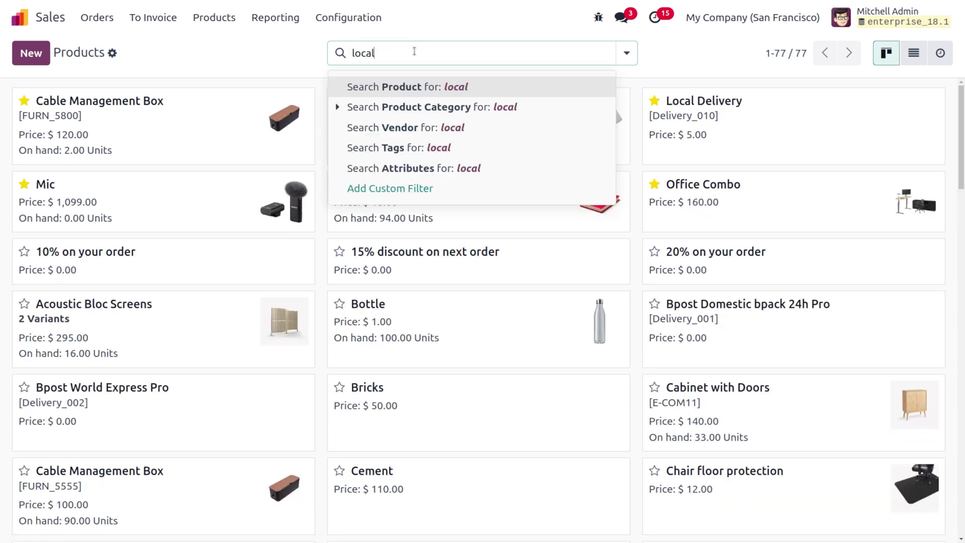
pyautogui.press('Return')
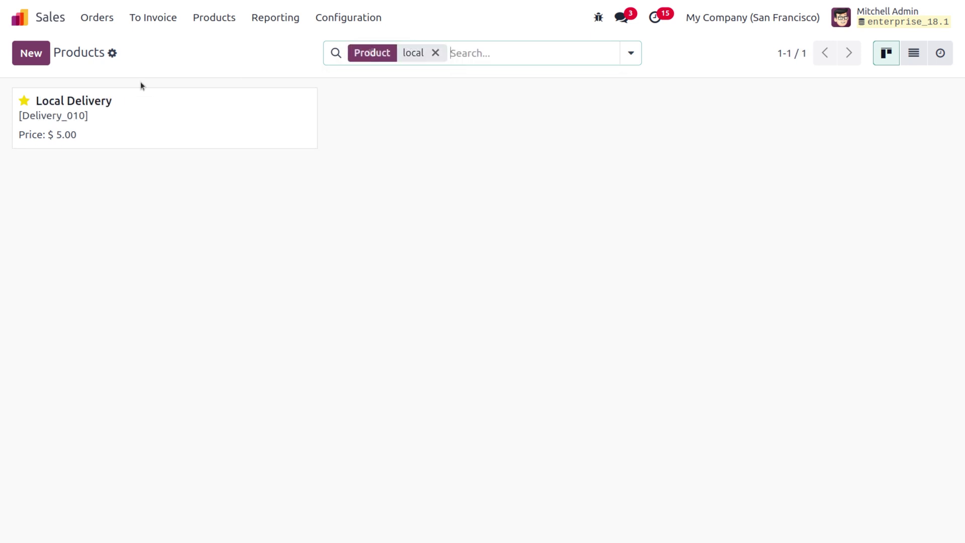
pyautogui.click(116, 118)
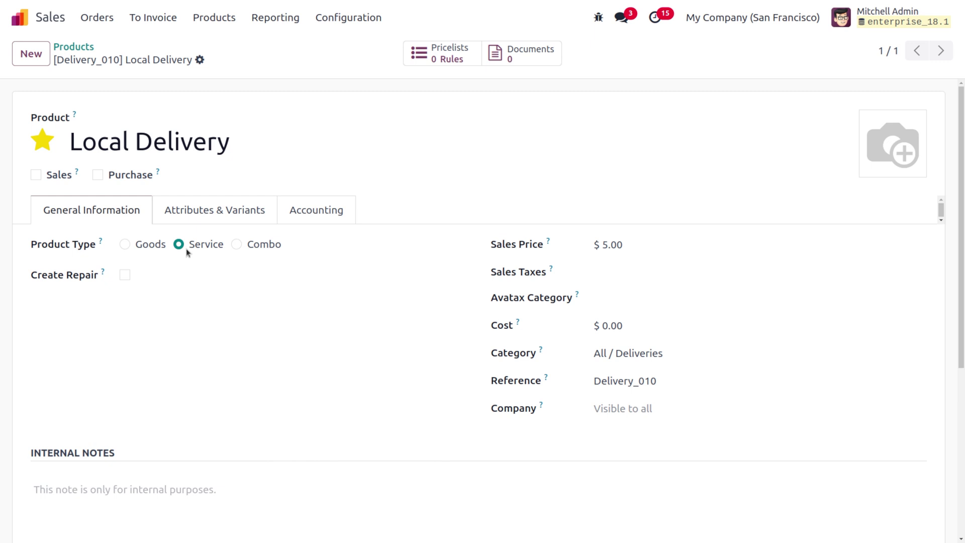
pyautogui.click(73, 47)
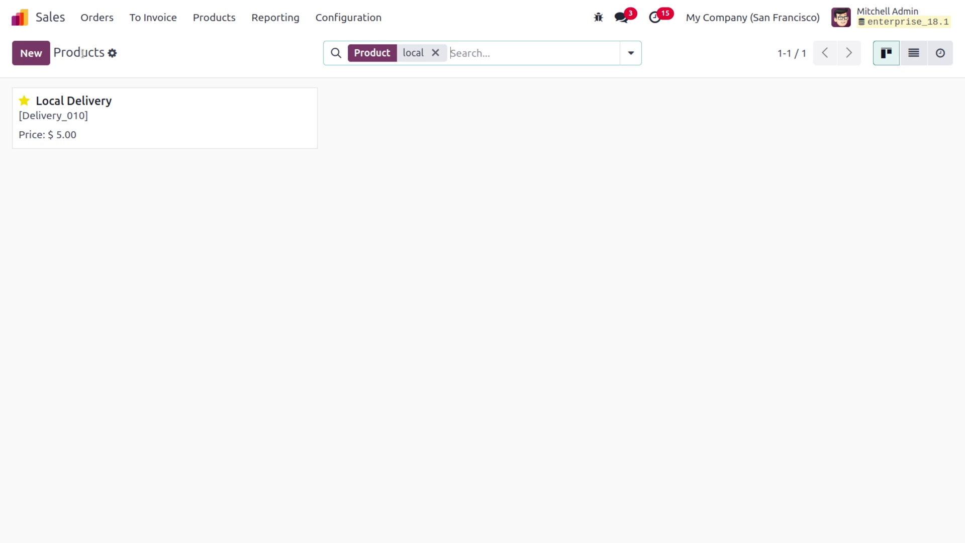
# - Clear the 'local' filter and open the Office Combo product record
pyautogui.click(220, 18)
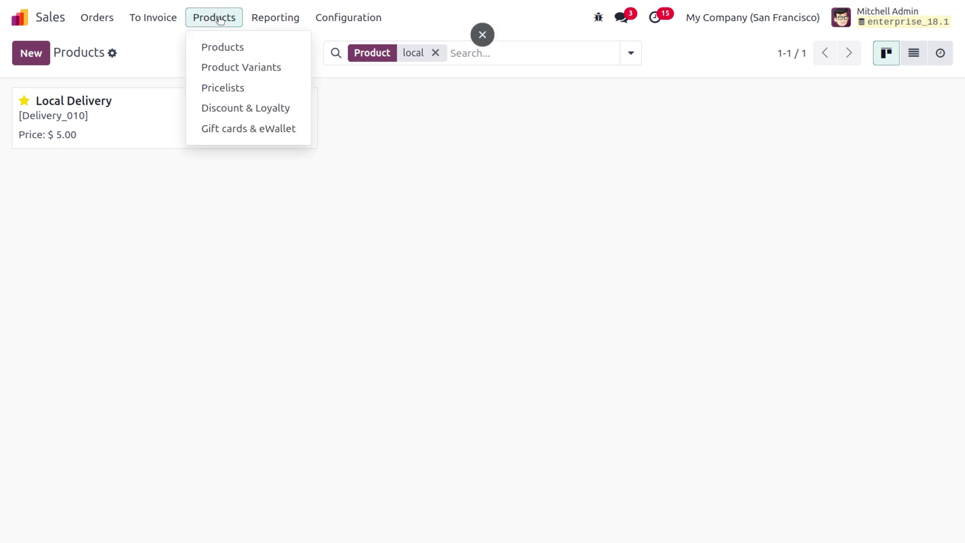
pyautogui.click(436, 53)
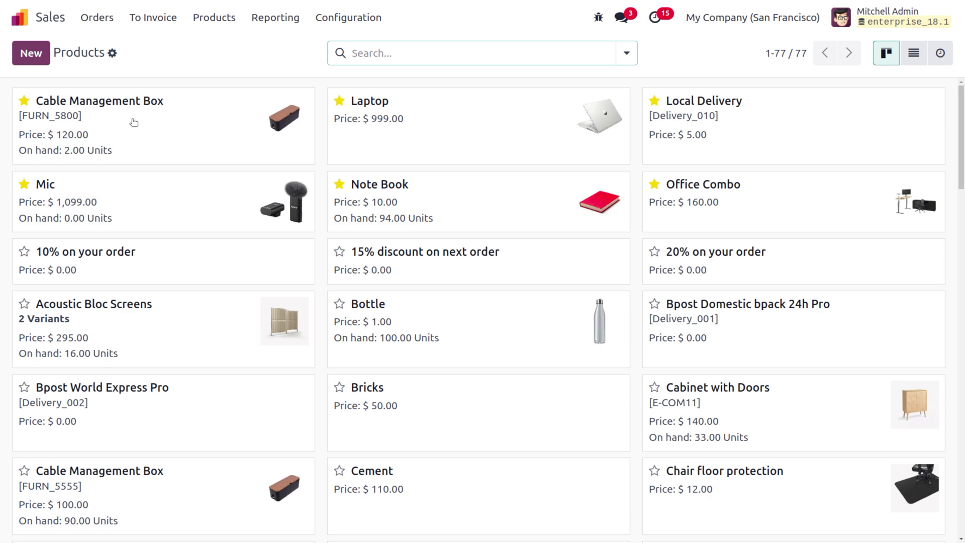
pyautogui.click(737, 194)
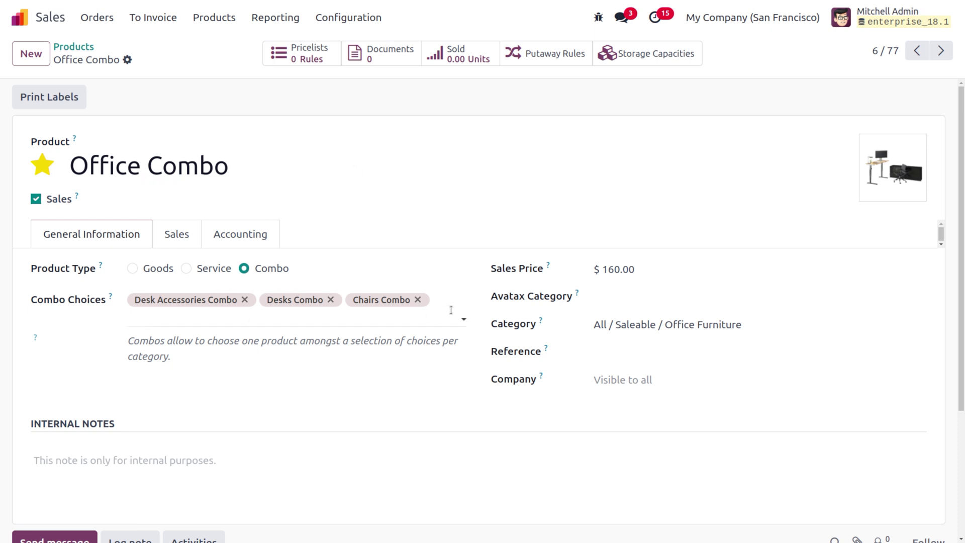
pyautogui.click(354, 19)
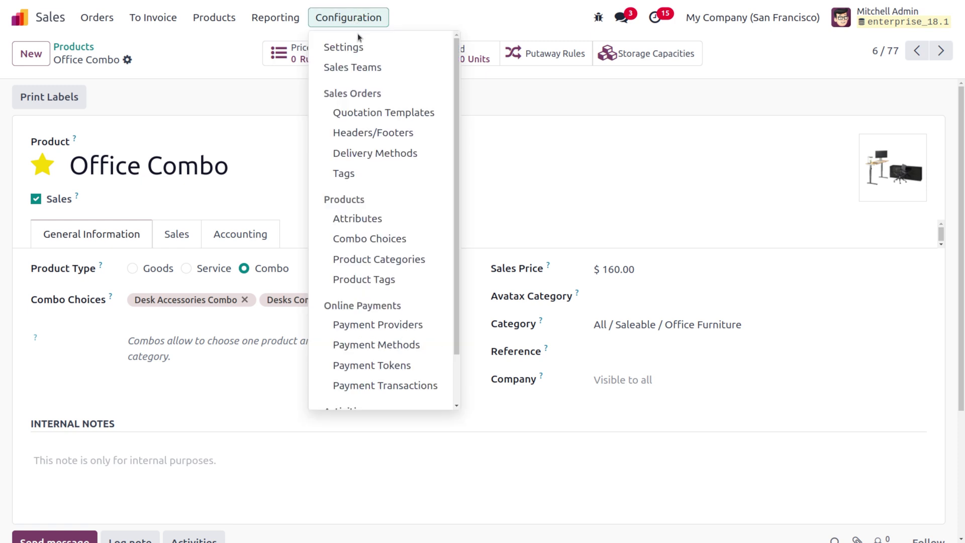
# - Inspect the Desk Accessories Combo choice, then return to the Quotations list
pyautogui.click(366, 240)
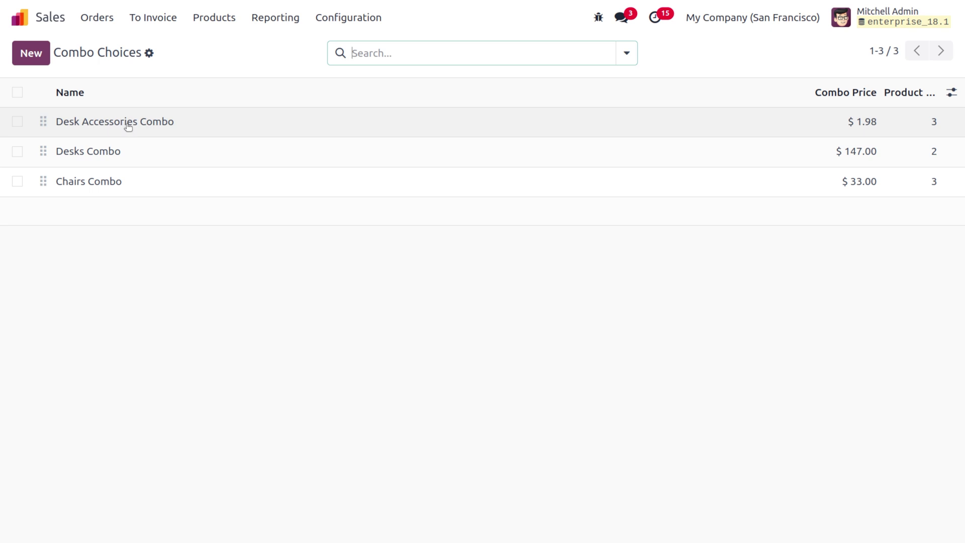
pyautogui.click(129, 127)
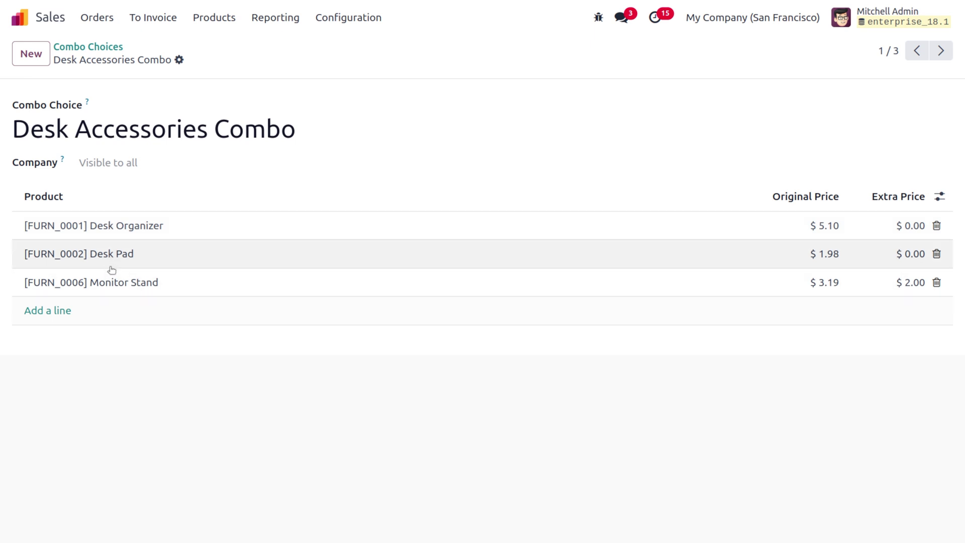
pyautogui.click(75, 46)
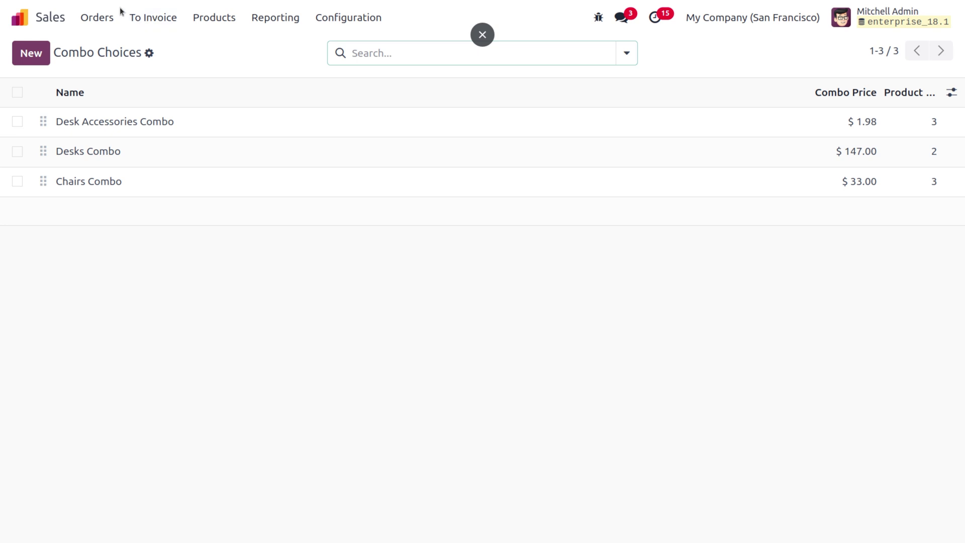
pyautogui.click(104, 18)
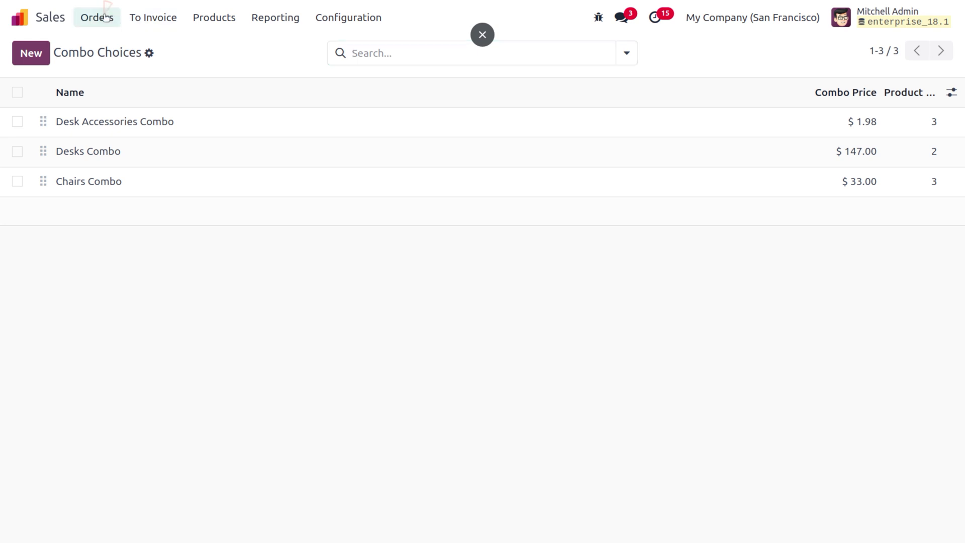
pyautogui.click(121, 45)
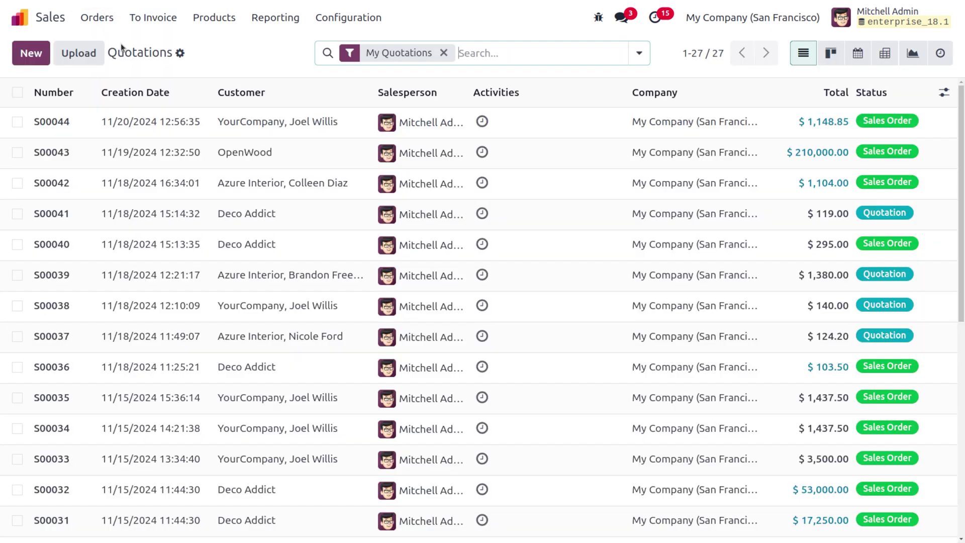
# - Check Cable Management Box uses lots and Mic uses unique serial numbers, then return to quotations
pyautogui.click(219, 16)
pyautogui.click(228, 45)
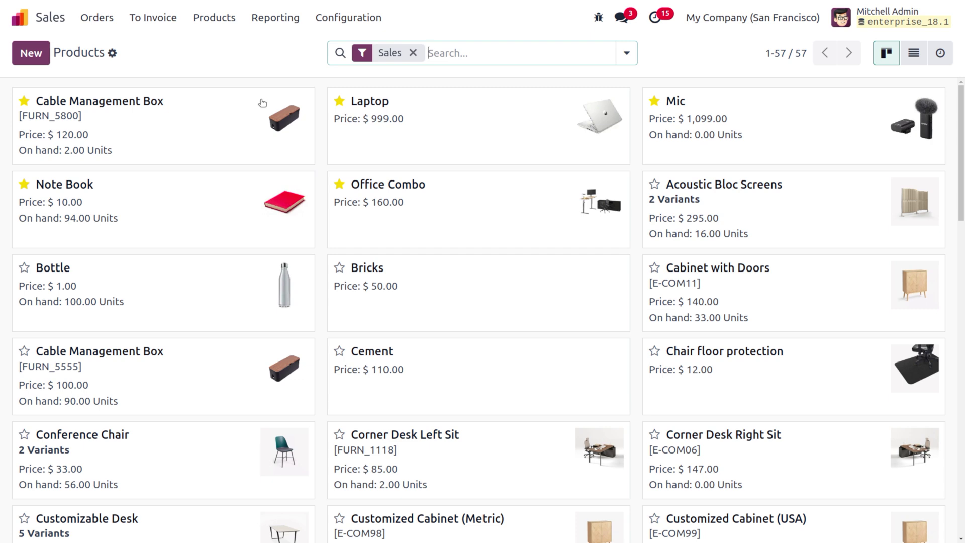
pyautogui.click(263, 102)
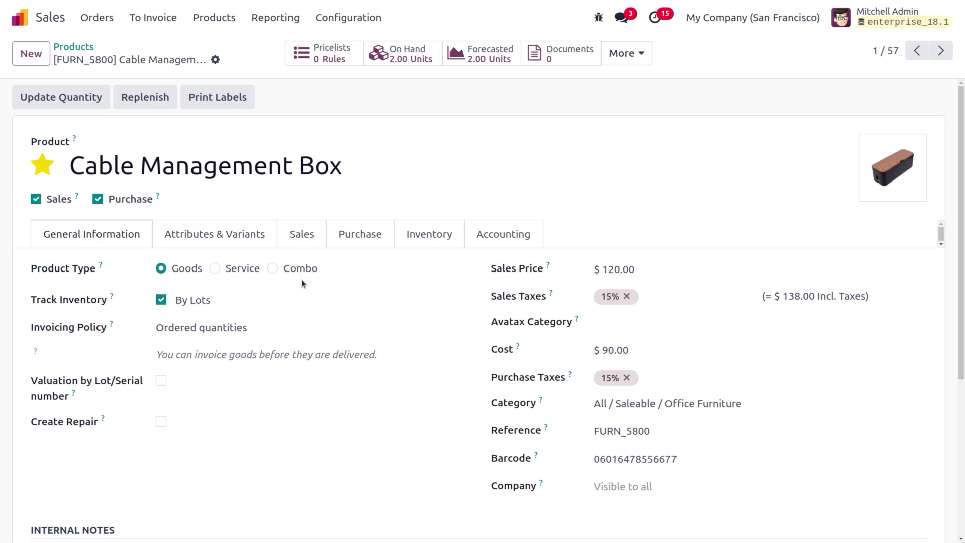
pyautogui.click(76, 47)
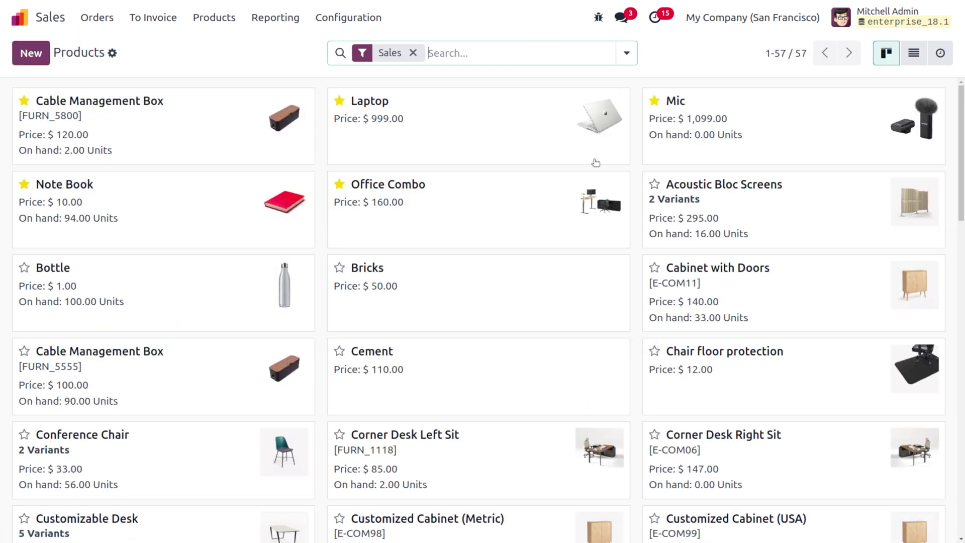
pyautogui.click(716, 108)
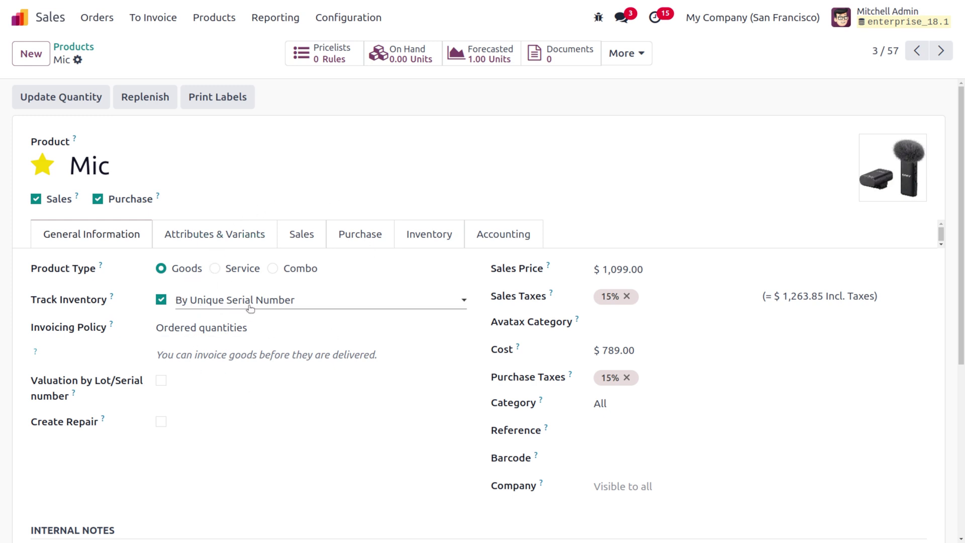
pyautogui.click(81, 17)
pyautogui.click(92, 46)
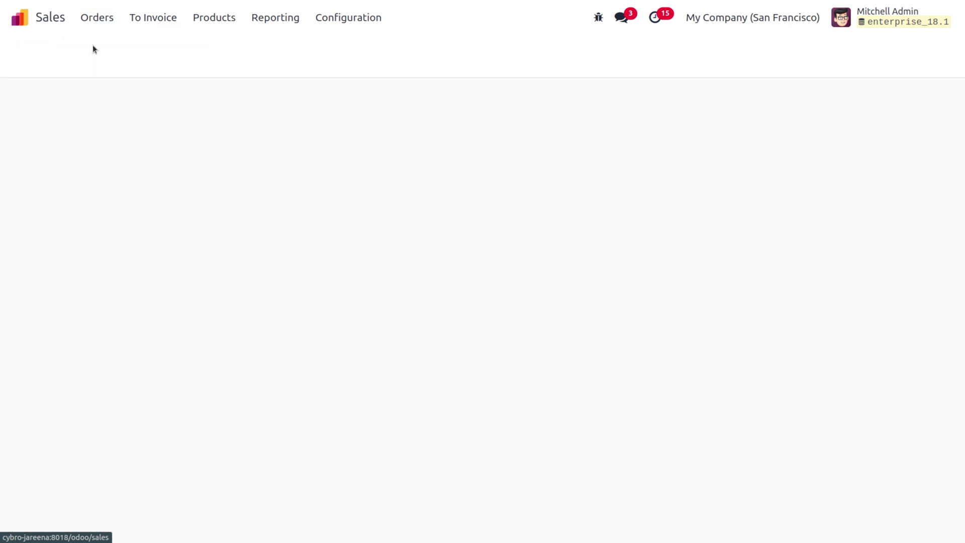
# - Start a new quotation for customer Ready Mat
pyautogui.click(32, 52)
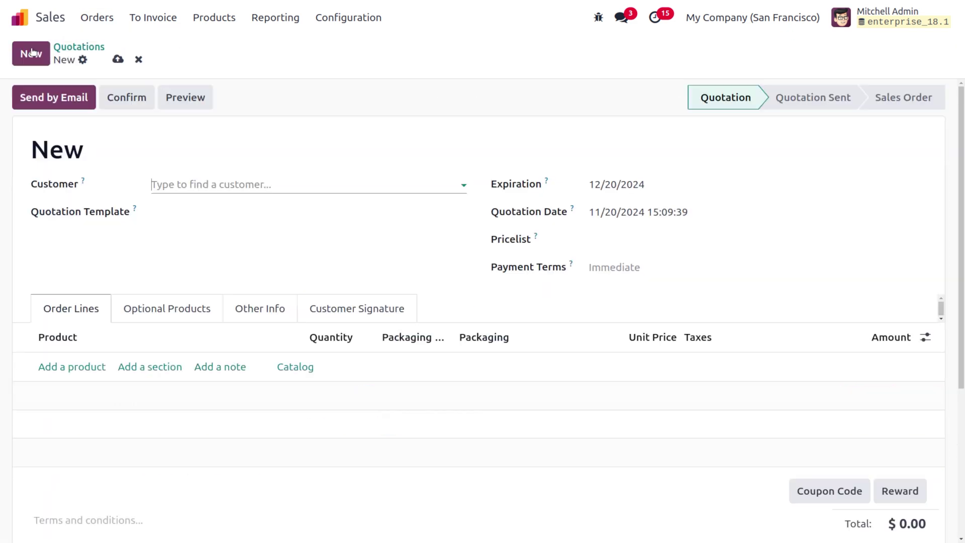
pyautogui.click(240, 184)
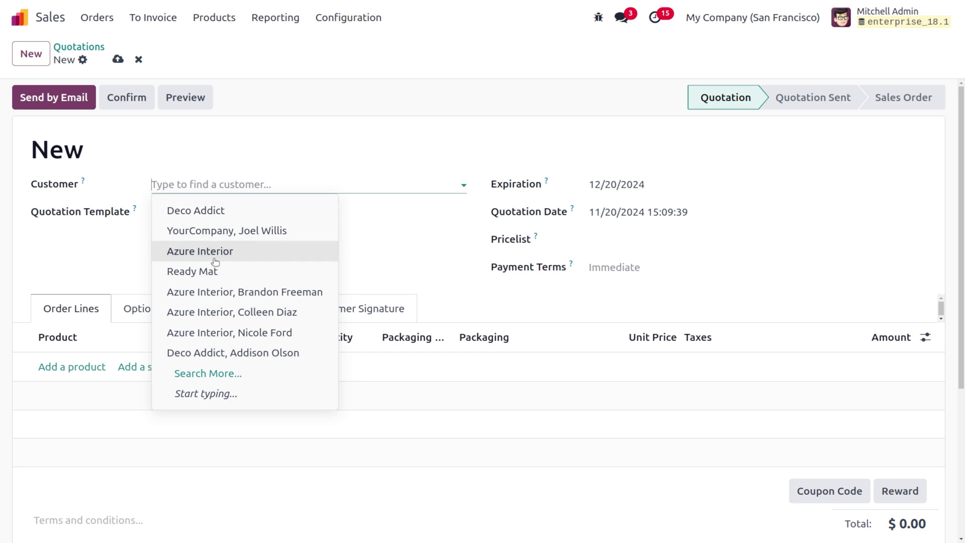
pyautogui.click(203, 274)
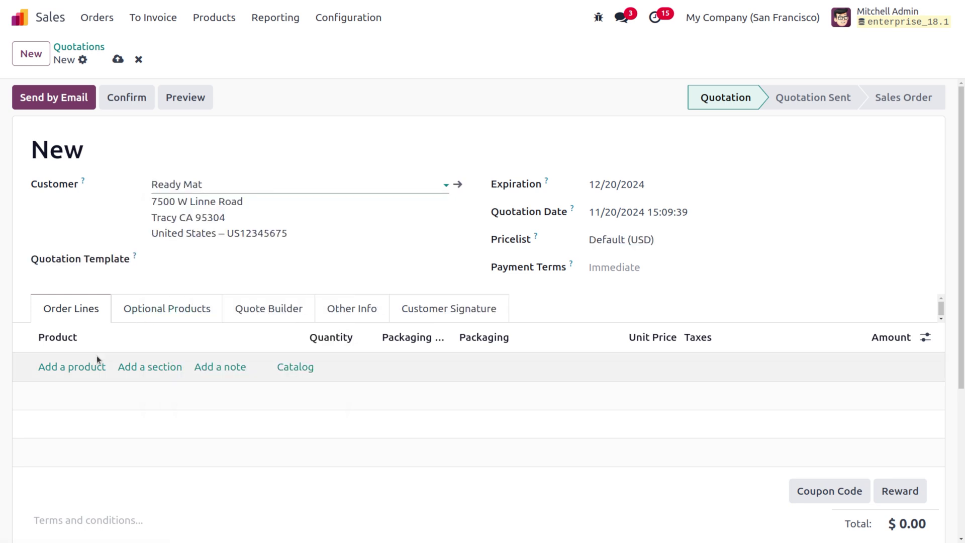
# - Add order lines for Cable Management Box, Laptop and Mic
pyautogui.click(91, 370)
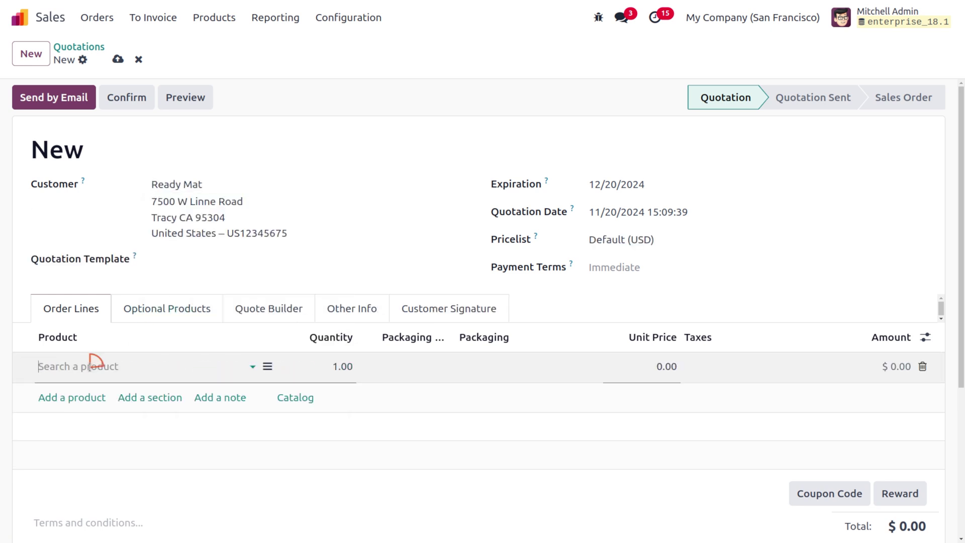
pyautogui.click(89, 366)
pyautogui.click(156, 161)
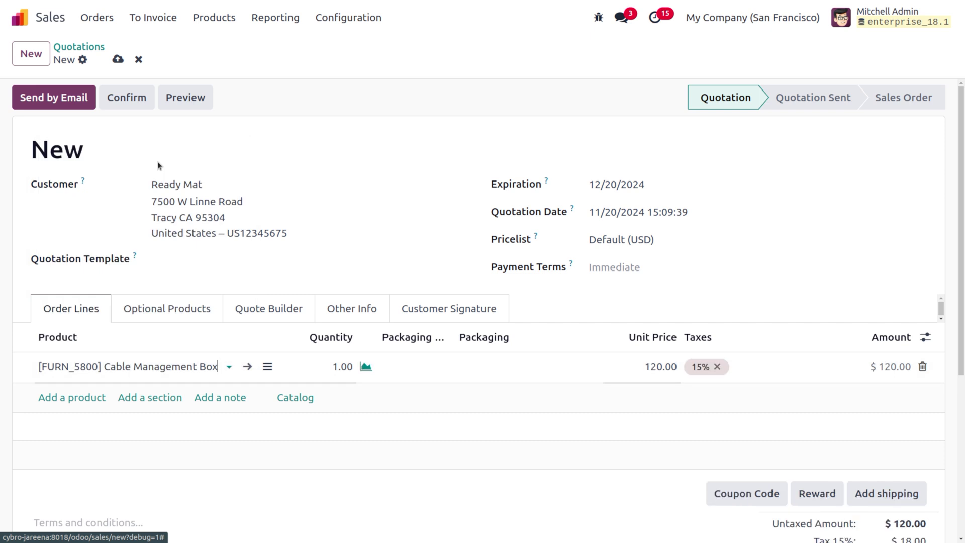
pyautogui.click(68, 398)
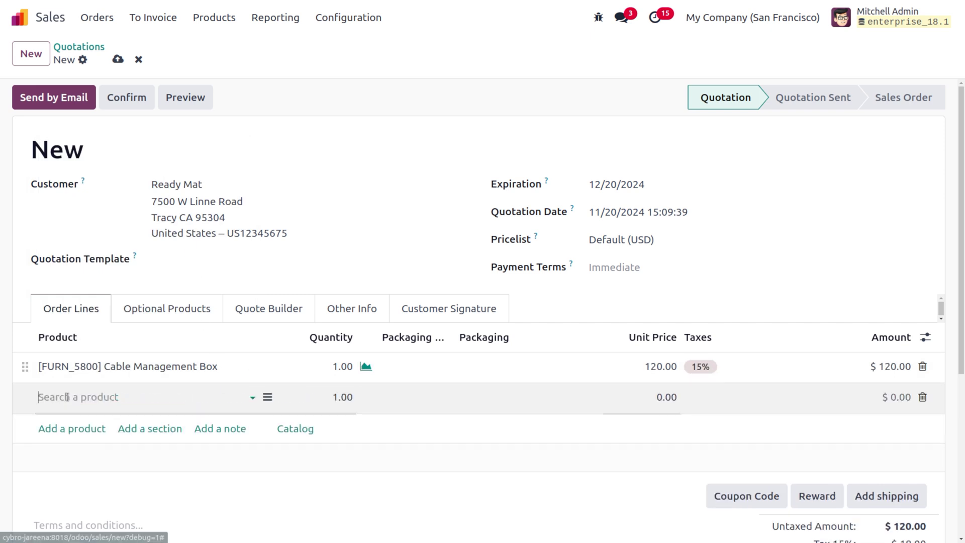
pyautogui.click(68, 397)
pyautogui.click(125, 211)
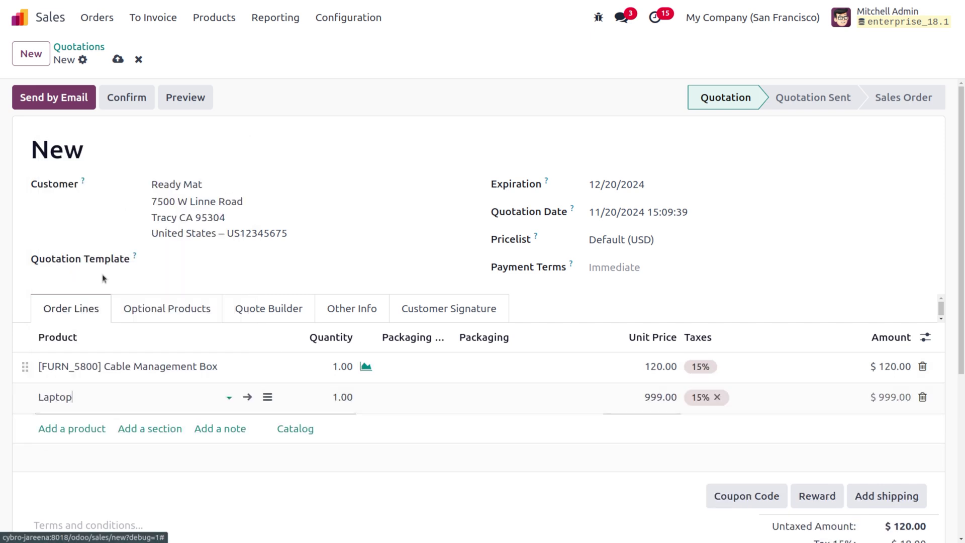
pyautogui.click(85, 431)
pyautogui.click(86, 426)
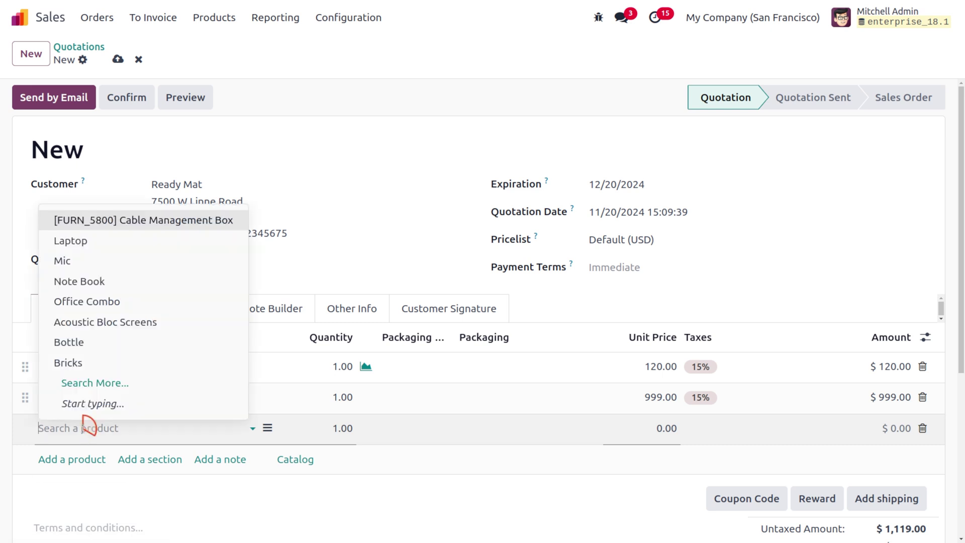
pyautogui.click(90, 428)
pyautogui.click(99, 428)
pyautogui.click(111, 264)
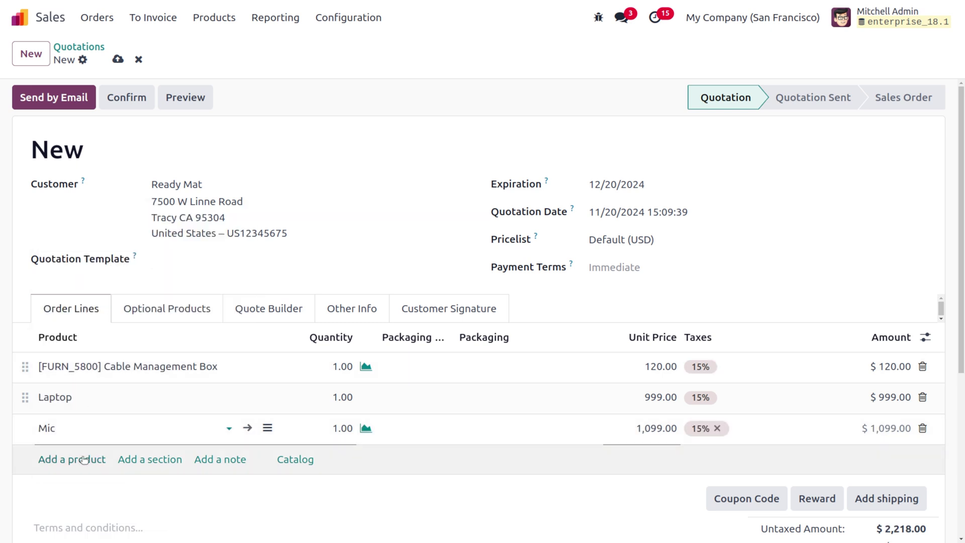
pyautogui.click(86, 459)
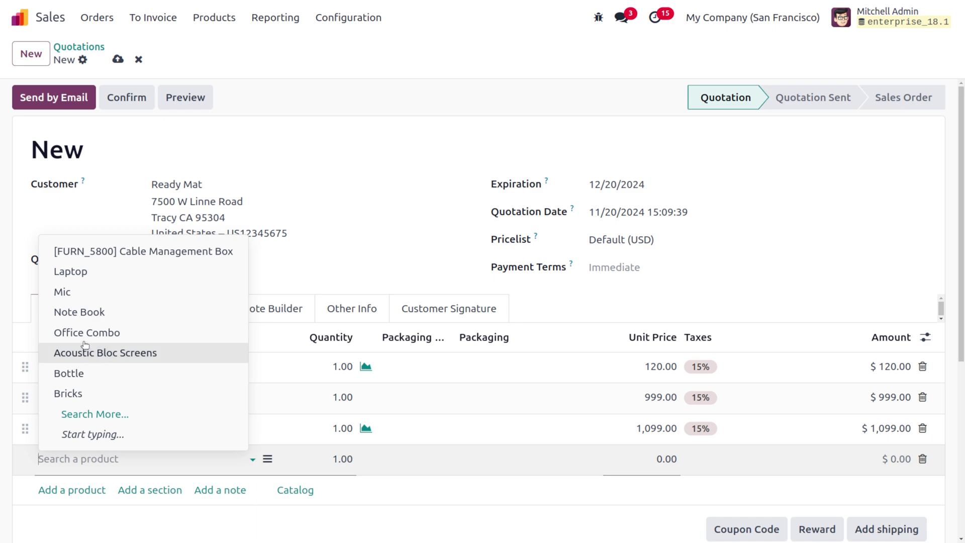
# - Add an Office Combo line and pick the Desk Organizer in size S, Plastic
pyautogui.click(82, 330)
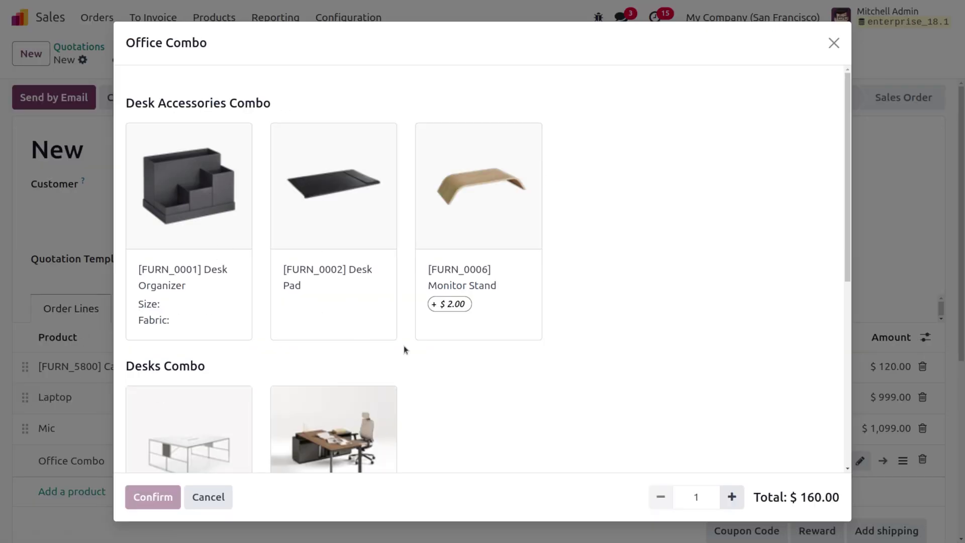
pyautogui.scroll(-5, 403, 345)
pyautogui.scroll(7, 403, 347)
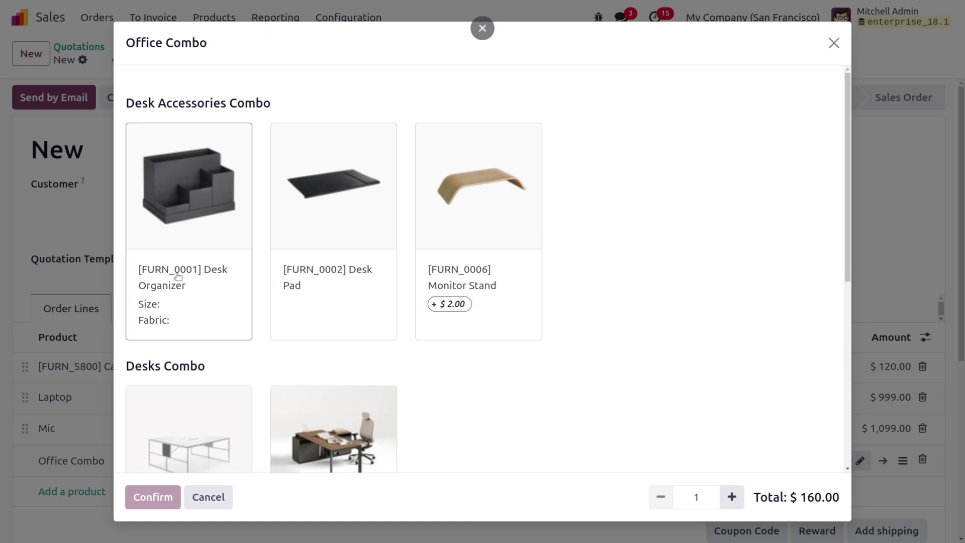
pyautogui.click(217, 153)
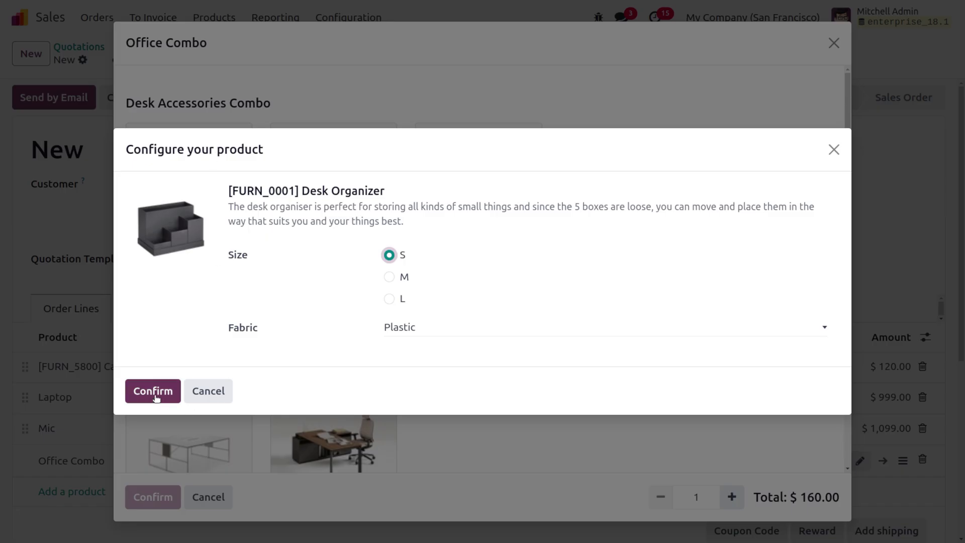
pyautogui.click(162, 394)
# - Choose Corner Desk Right Sit and Conference Chair (Aluminium), and add the combo to the order
pyautogui.scroll(-5, 381, 306)
pyautogui.click(343, 179)
pyautogui.click(345, 383)
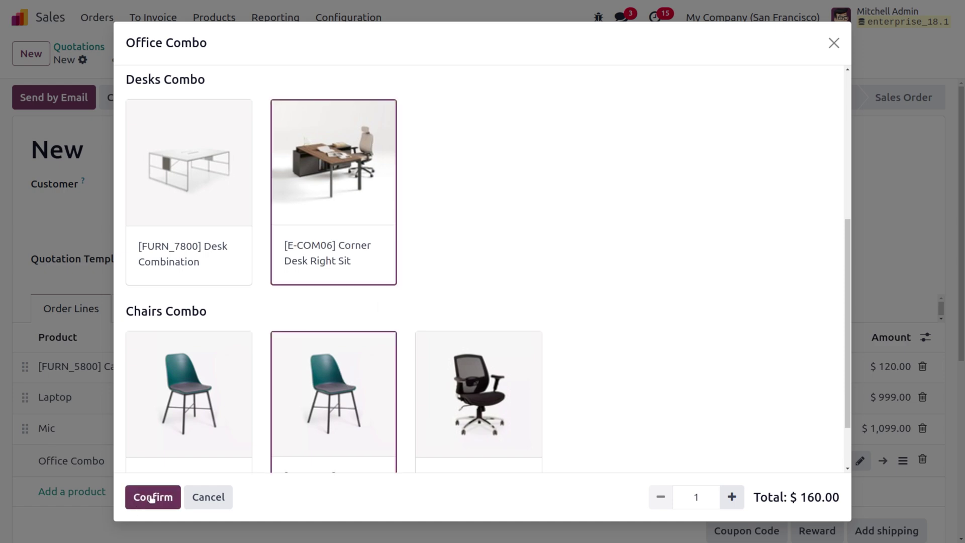
pyautogui.click(151, 496)
pyautogui.scroll(-5, 311, 409)
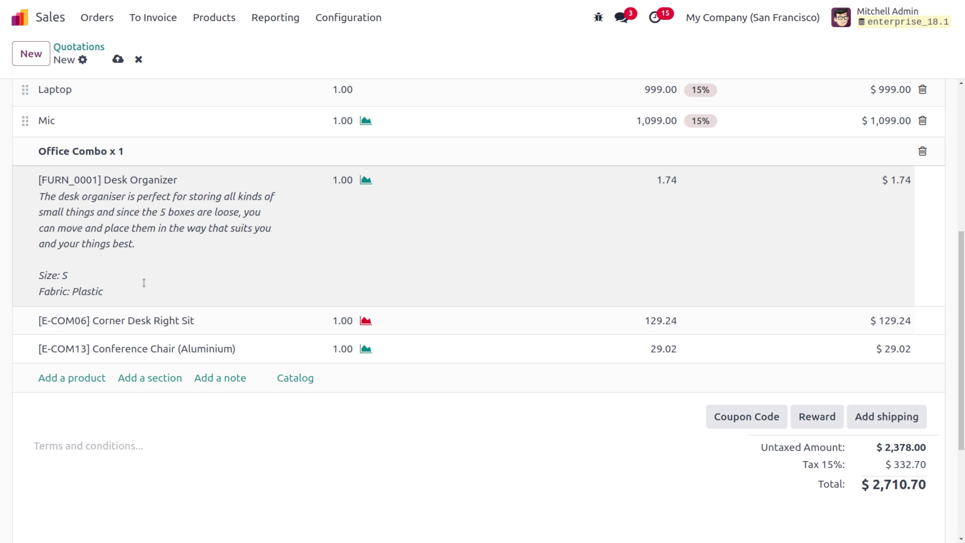
pyautogui.scroll(3, 164, 344)
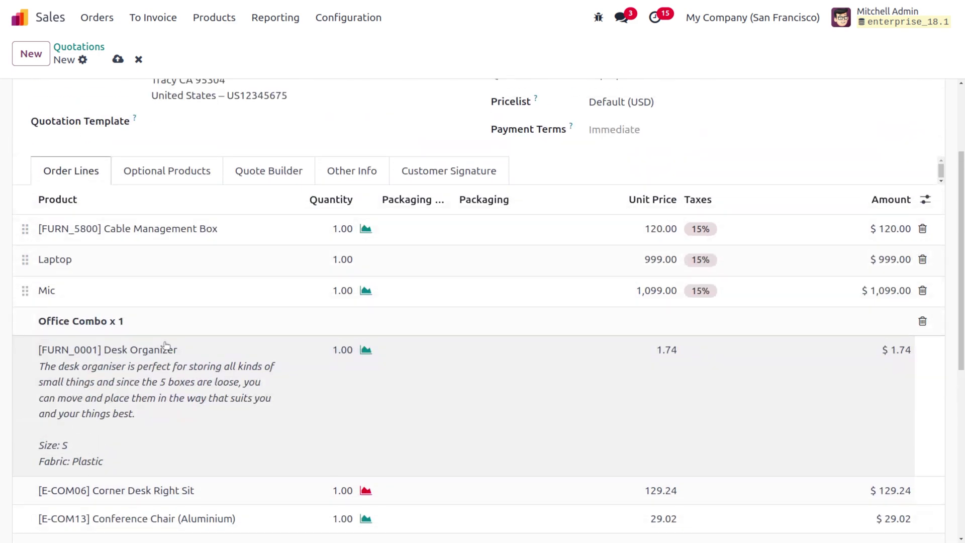
pyautogui.scroll(-1, 85, 463)
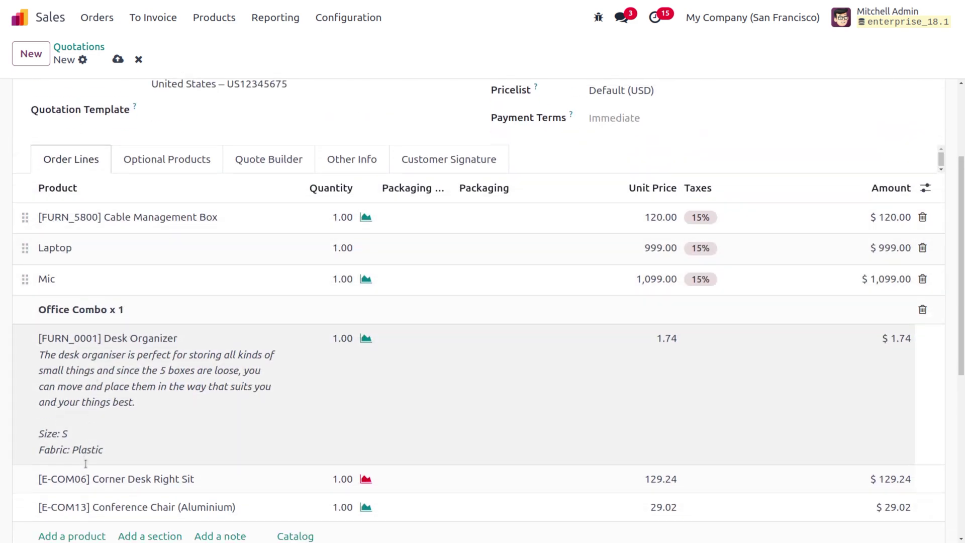
pyautogui.scroll(-2, 85, 463)
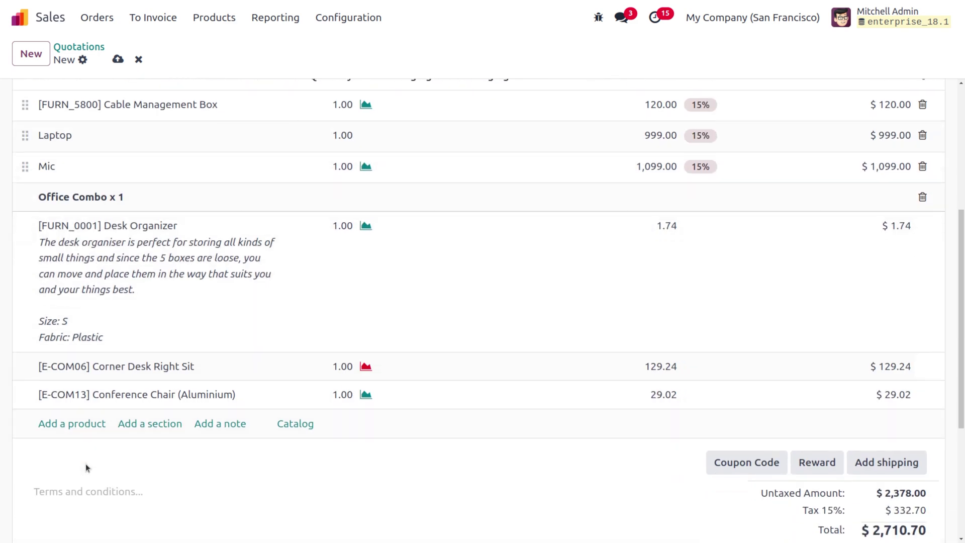
# - Add a Note Book line and confirm the quotation as order S00045
pyautogui.click(78, 423)
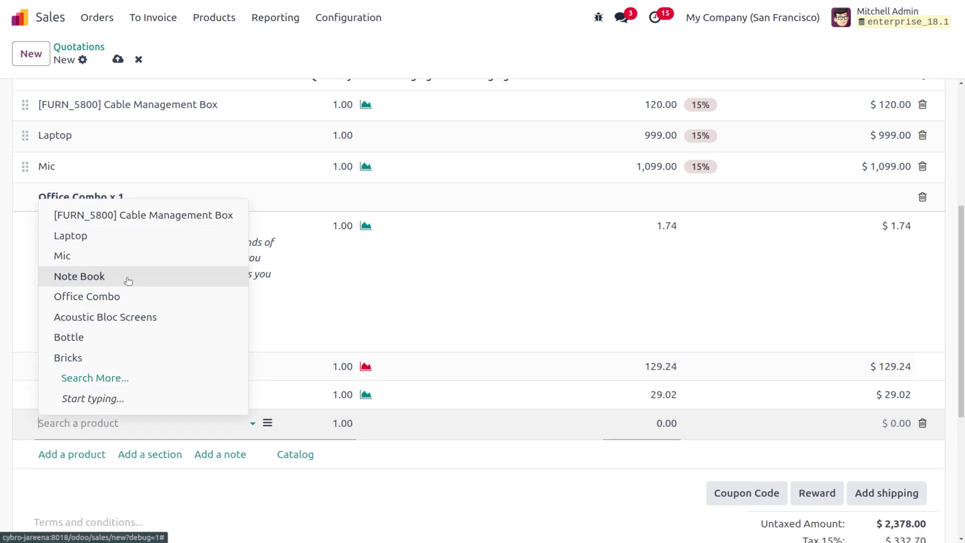
pyautogui.click(129, 280)
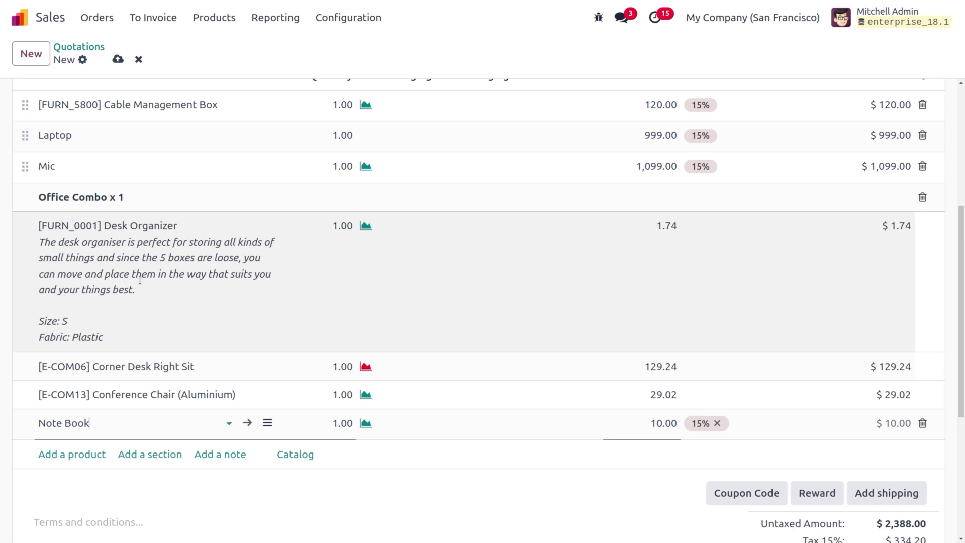
pyautogui.scroll(5, 501, 243)
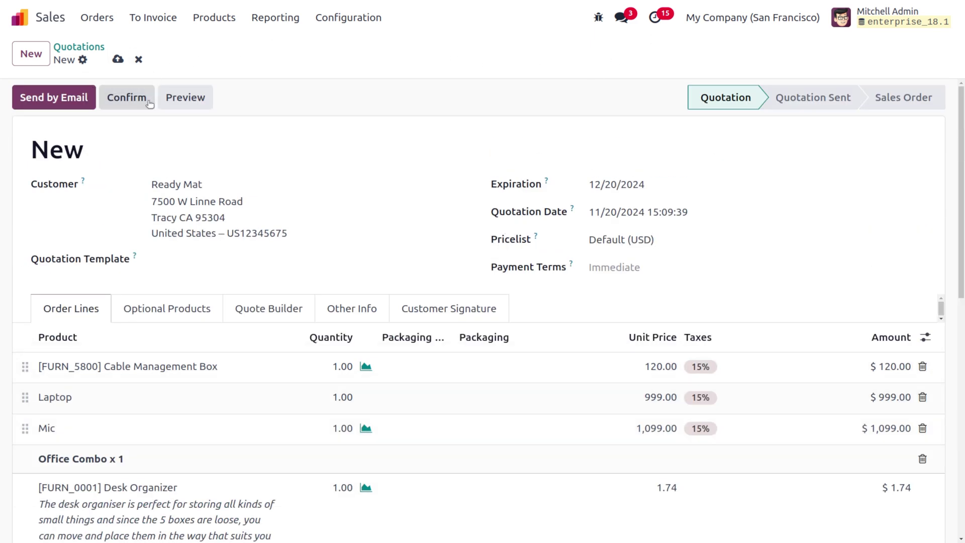
pyautogui.click(132, 104)
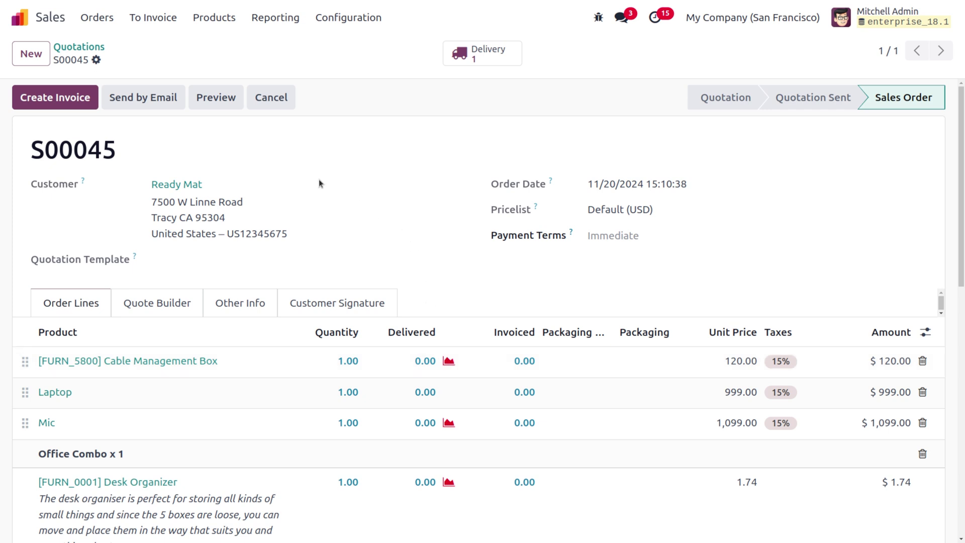
pyautogui.click(482, 53)
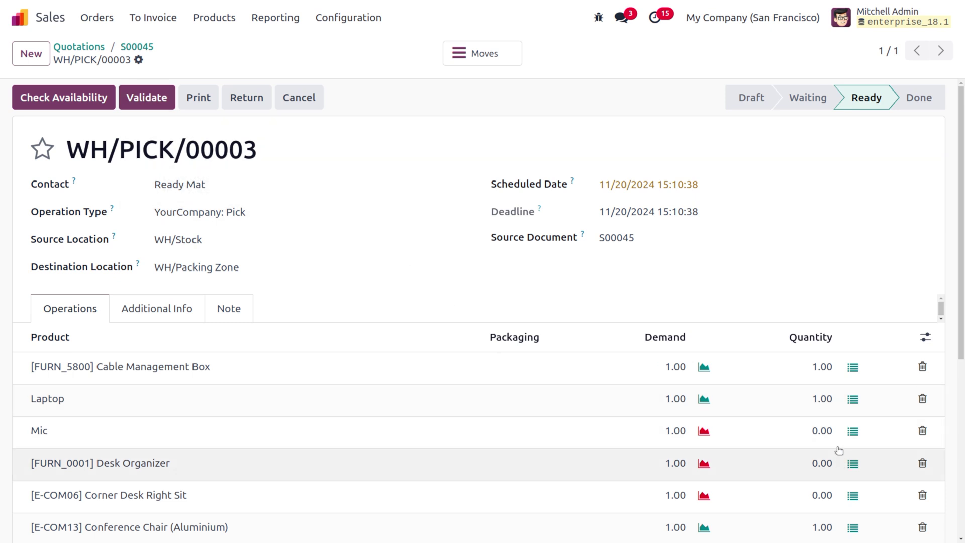
# - Set quantity 1 for Mic, Desk Organizer and Corner Desk Right Sit, save, and print WH/PICK/00003
pyautogui.click(819, 433)
pyautogui.write('1')
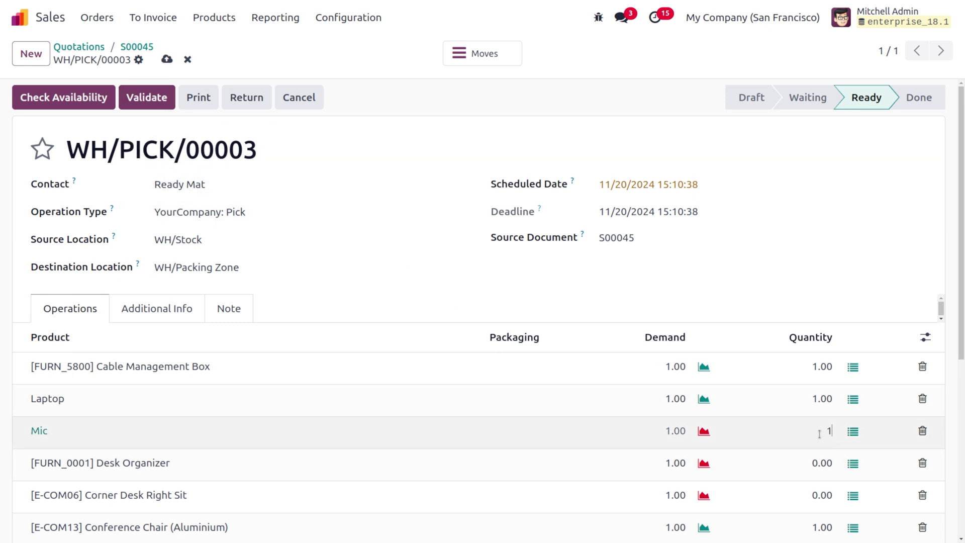
pyautogui.click(821, 463)
pyautogui.write('1')
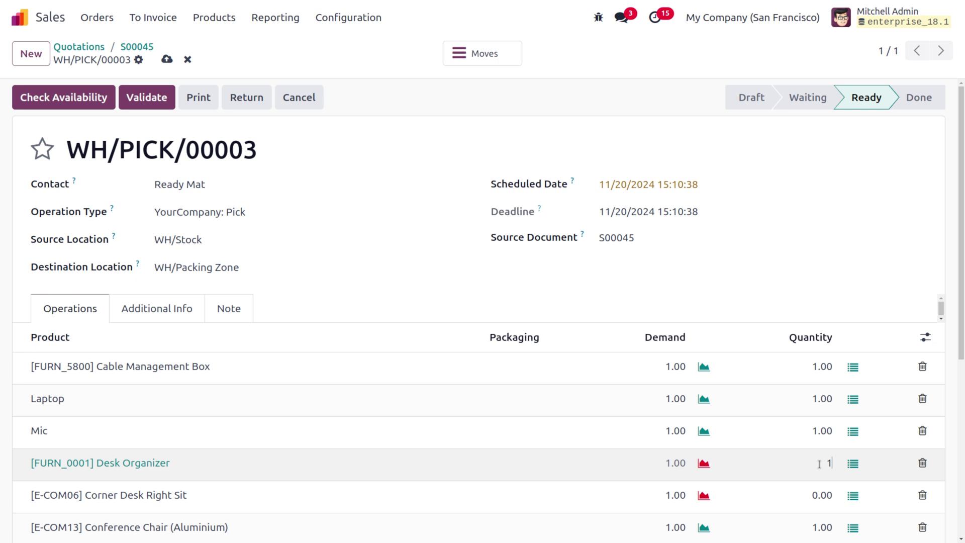
pyautogui.click(814, 495)
pyautogui.write('1')
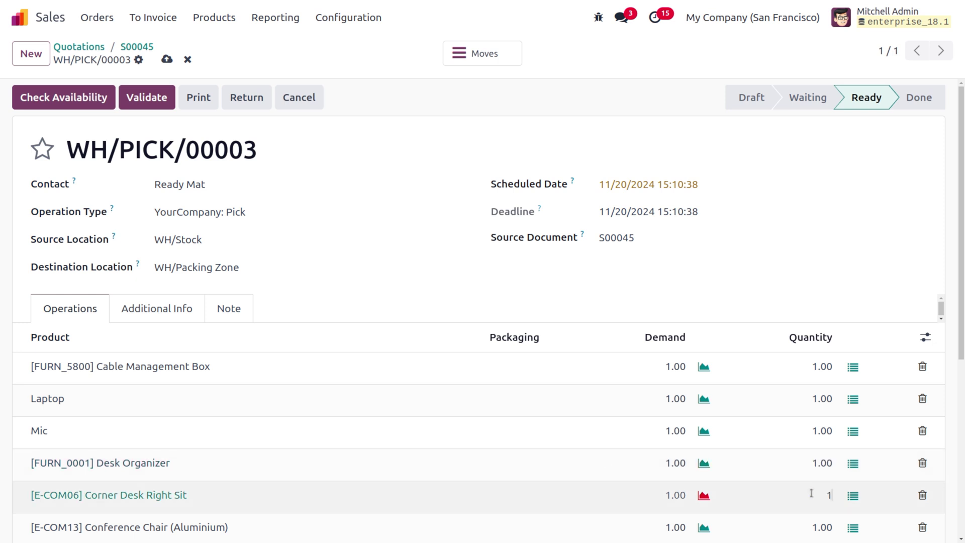
pyautogui.click(166, 57)
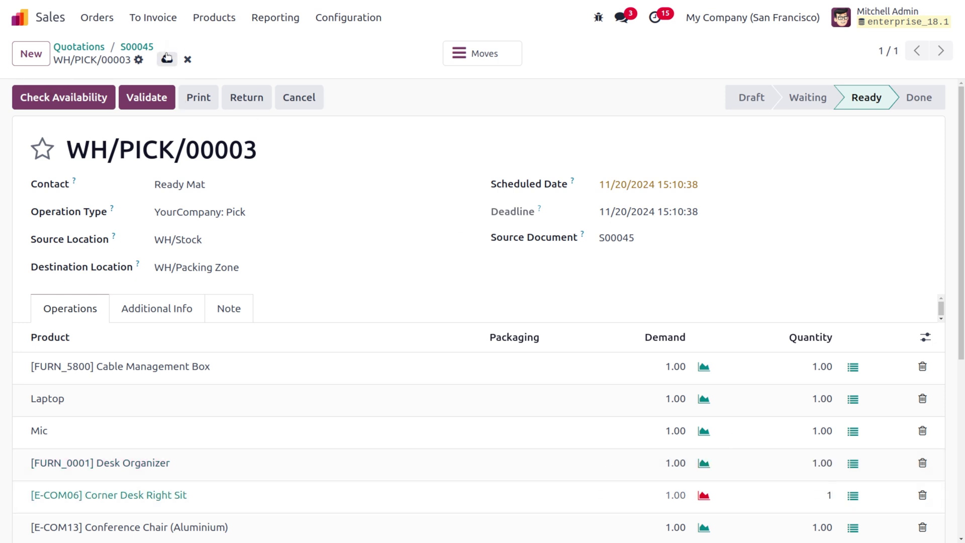
pyautogui.click(99, 99)
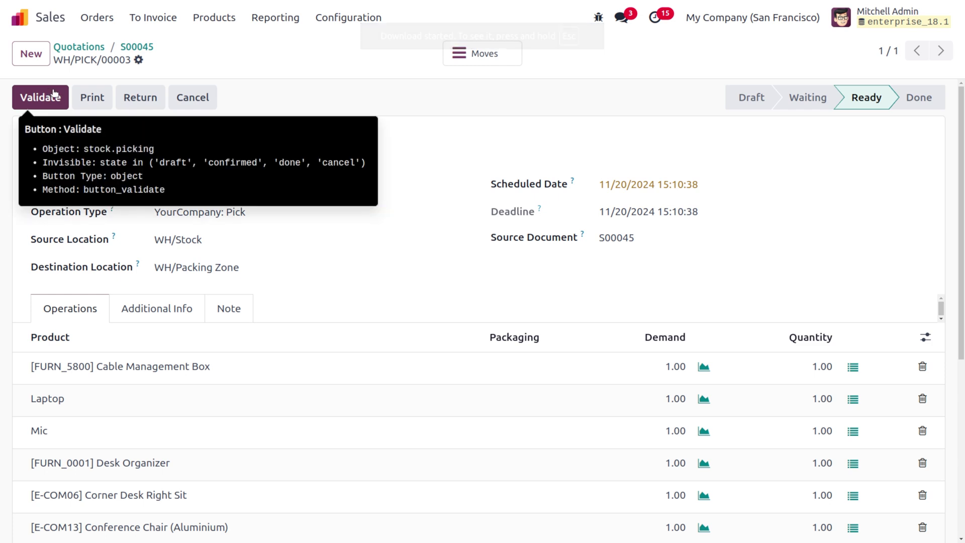
# - Try validating WH/PICK/00003, dismiss the serial number warning, and show the Serial Numbers column
pyautogui.click(54, 93)
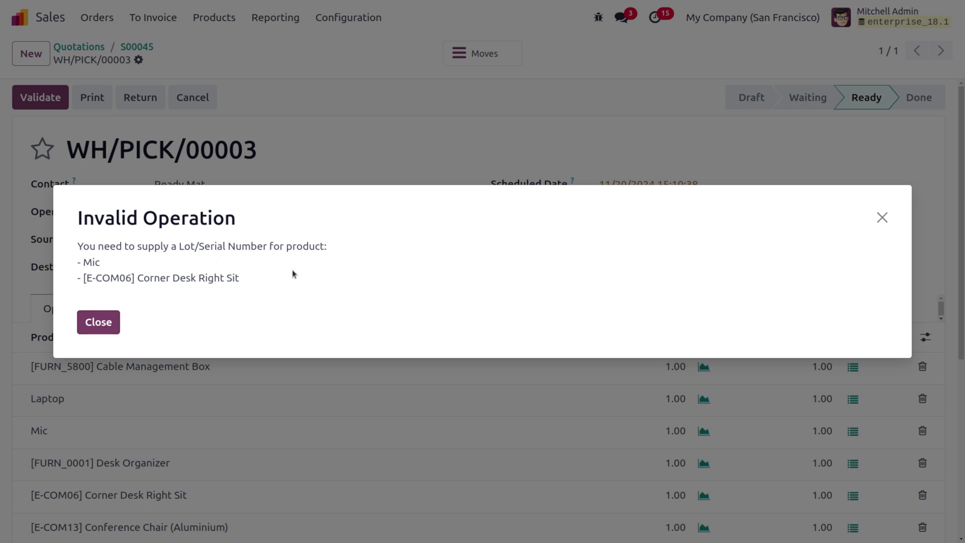
pyautogui.click(882, 218)
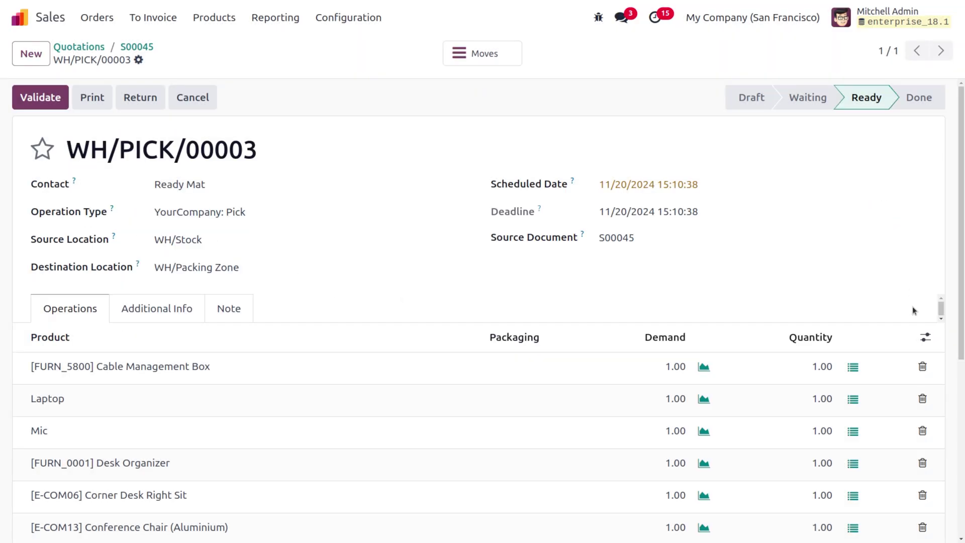
pyautogui.click(926, 339)
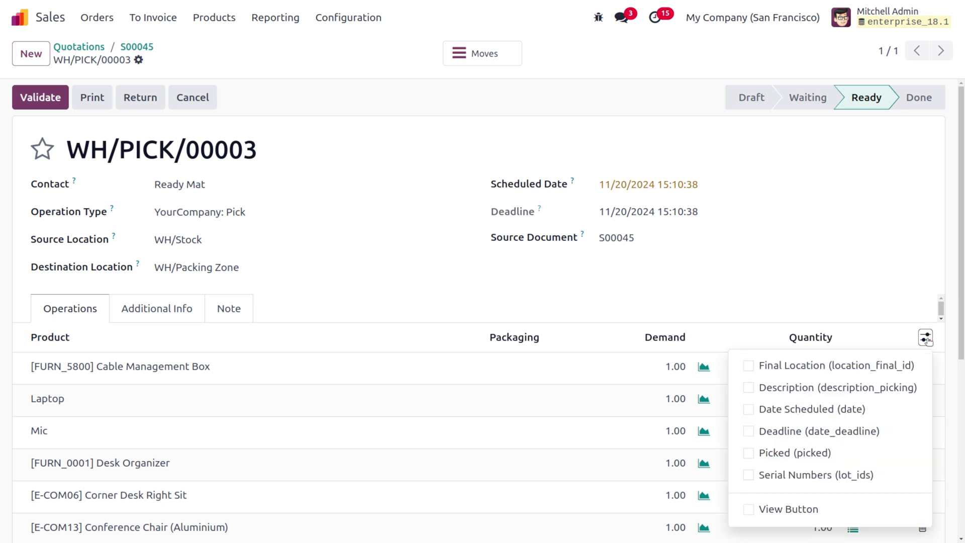
pyautogui.click(749, 476)
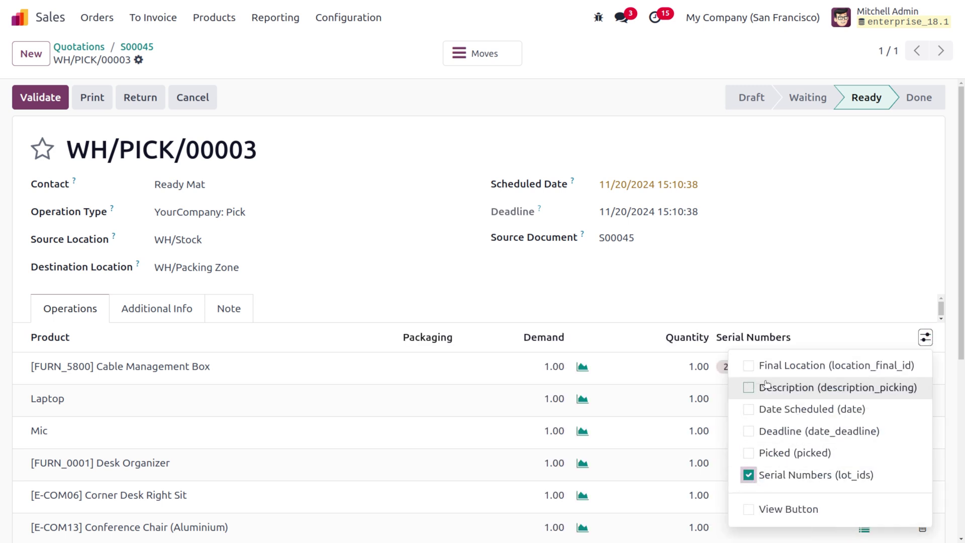
pyautogui.click(931, 254)
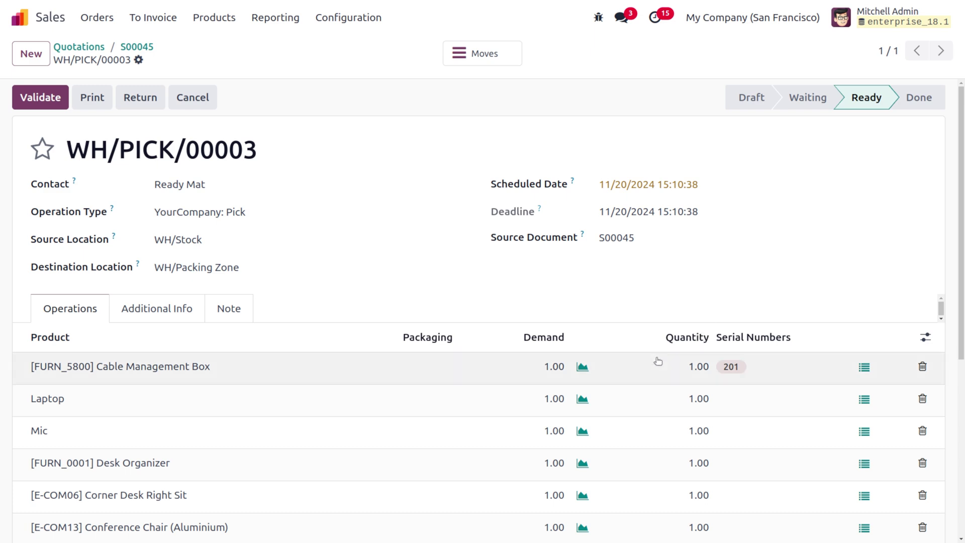
pyautogui.scroll(-2, 658, 362)
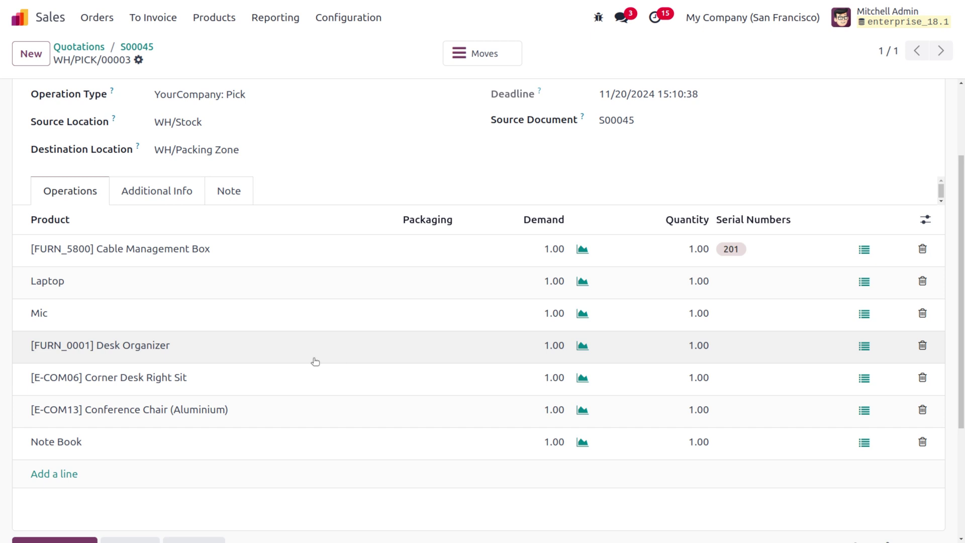
pyautogui.scroll(3, 318, 358)
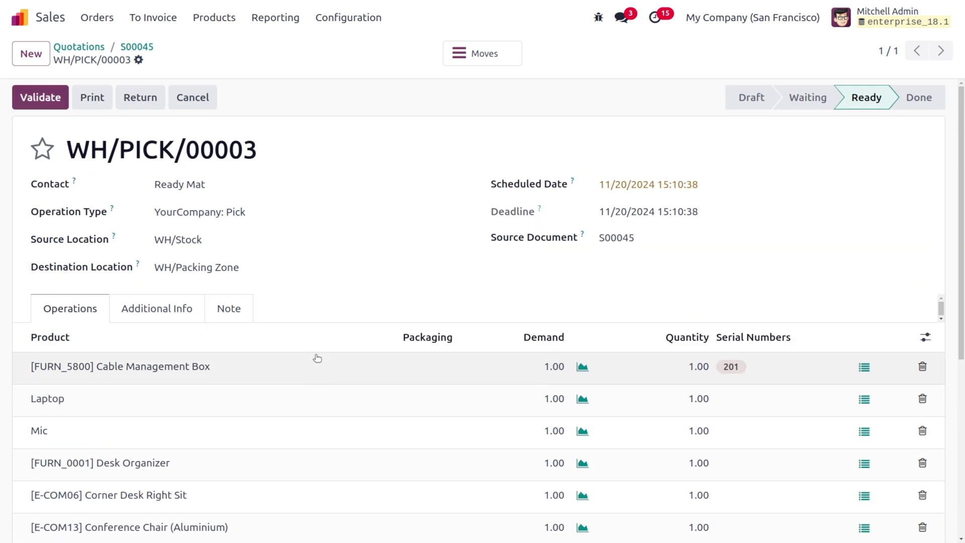
# - Retry validation, dismiss the missing-serials warning, and check available serials for Corner Desk Right Sit
pyautogui.click(36, 107)
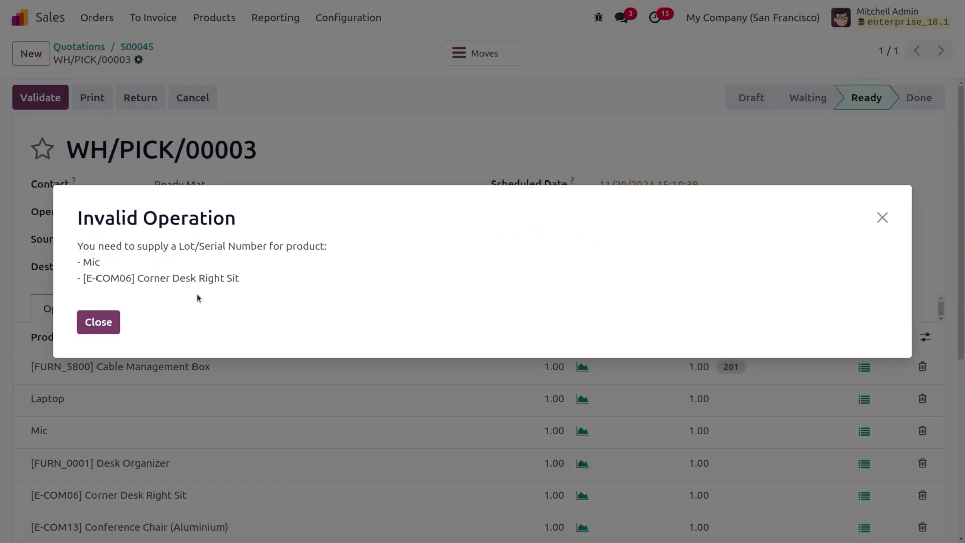
pyautogui.click(110, 314)
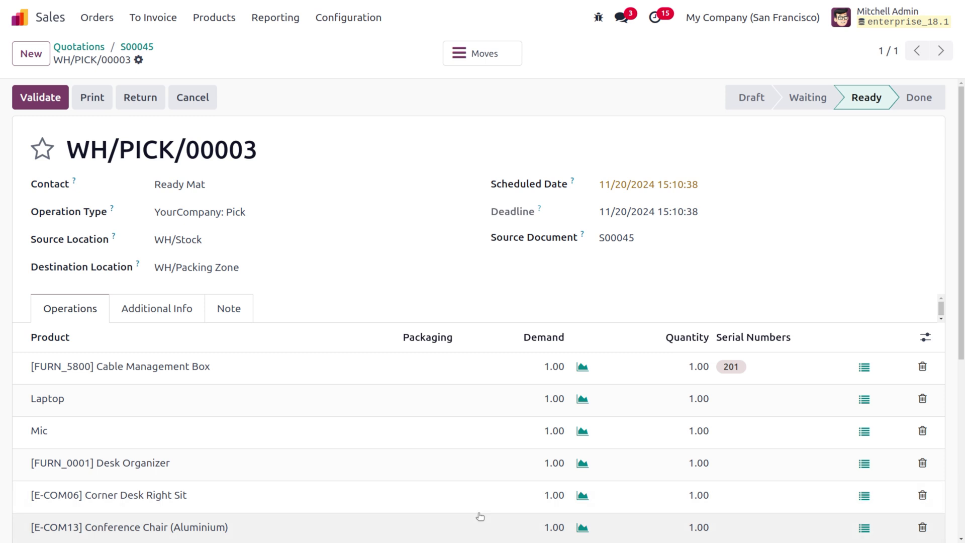
pyautogui.click(746, 490)
pyautogui.click(746, 490)
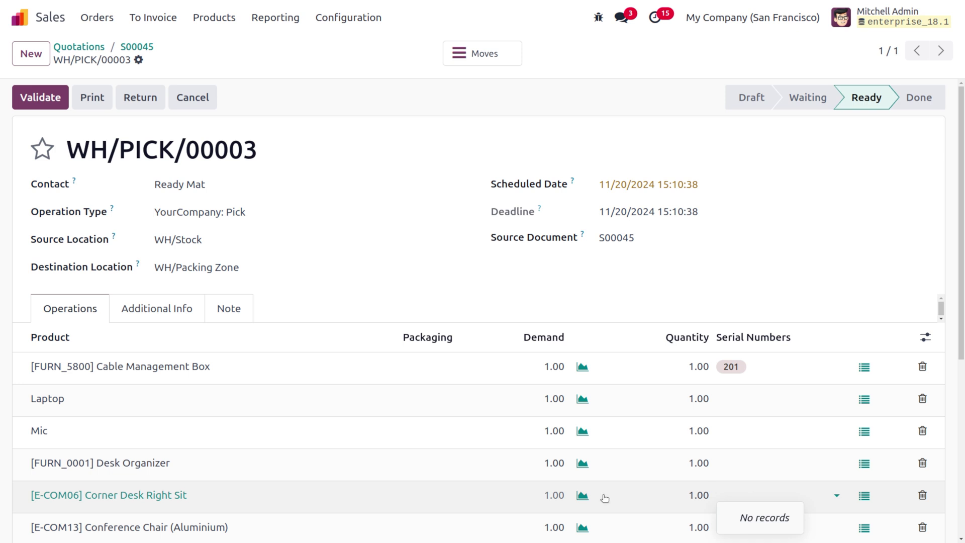
# - Create serial number 0000002 from the Corner Desk Right Sit product's Lot/Serial Numbers
pyautogui.click(173, 496)
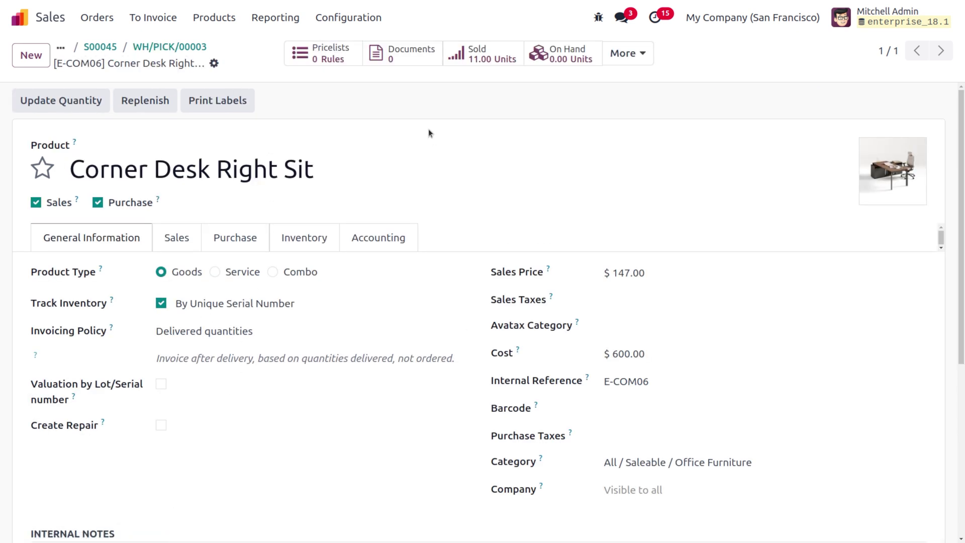
pyautogui.click(629, 53)
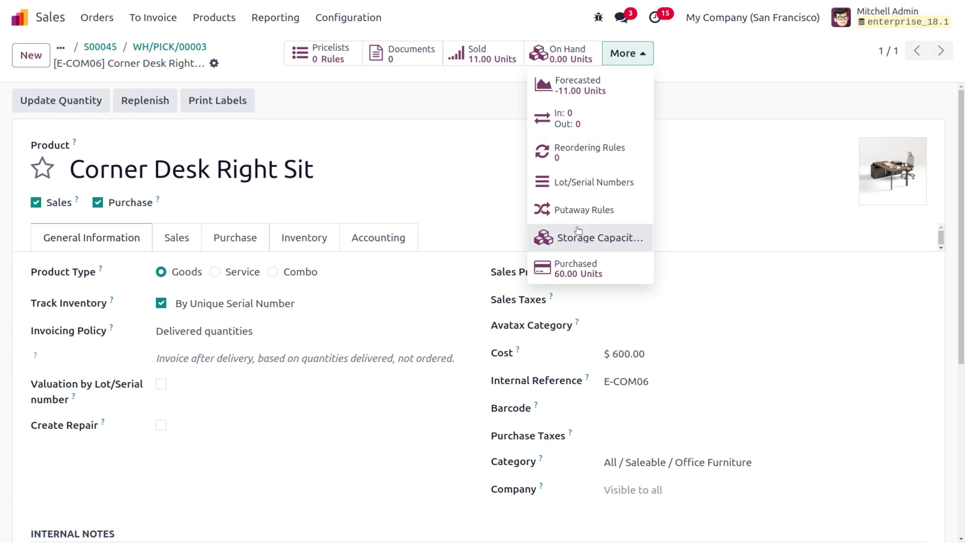
pyautogui.click(575, 184)
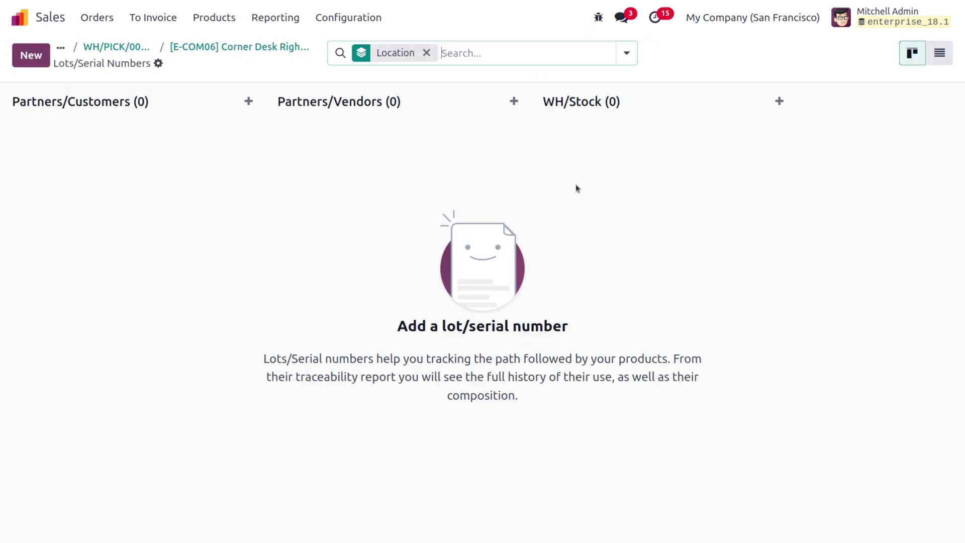
pyautogui.click(31, 56)
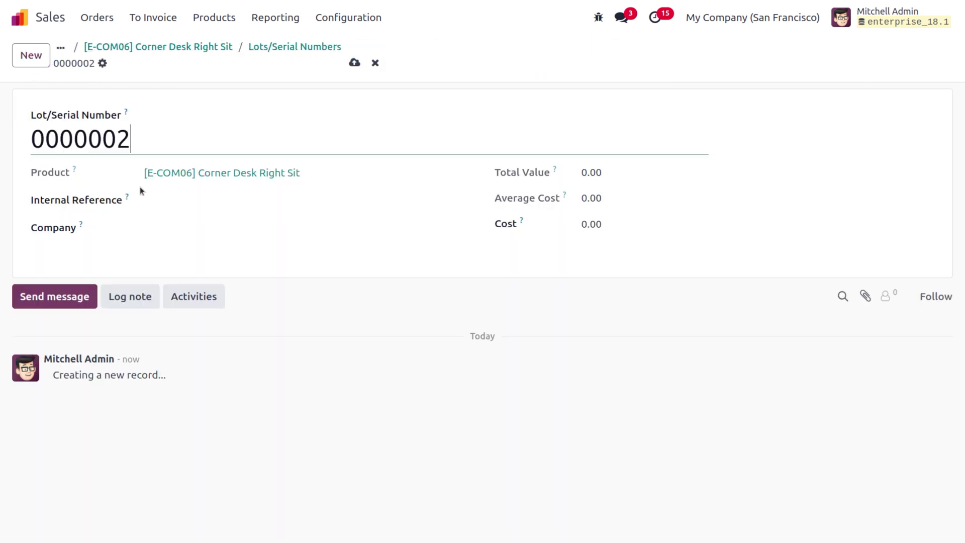
pyautogui.click(354, 63)
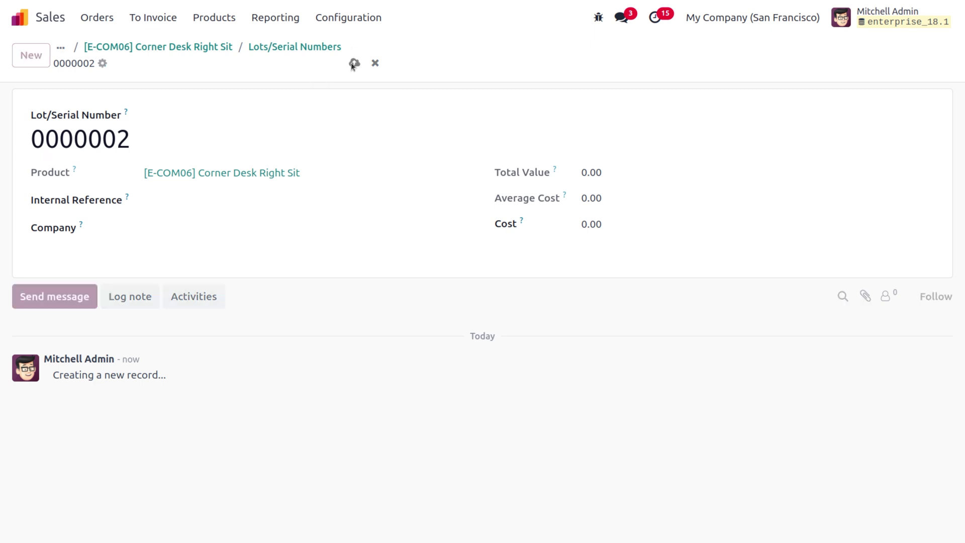
# - Go back through the breadcrumbs to pick transfer WH/PICK/00003
pyautogui.click(136, 48)
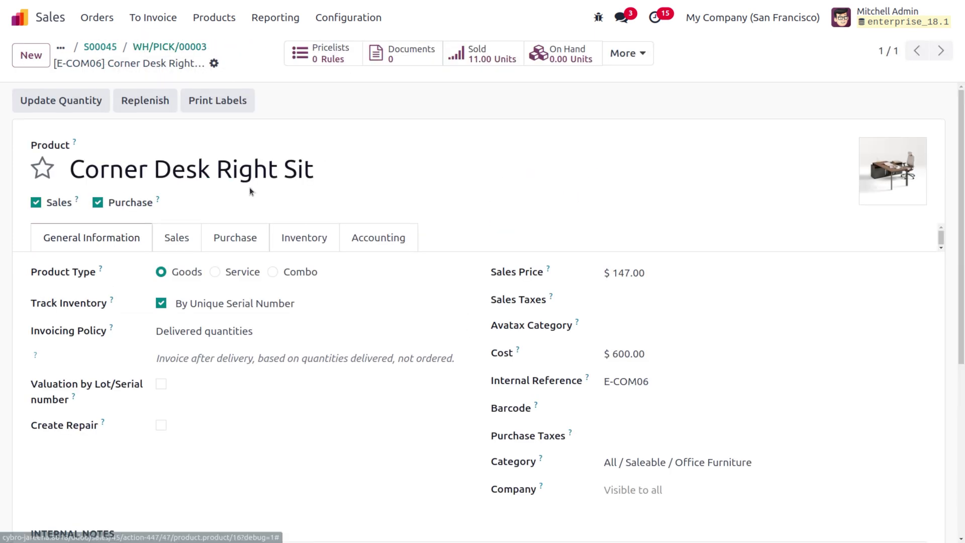
pyautogui.click(157, 50)
pyautogui.scroll(-3, 552, 382)
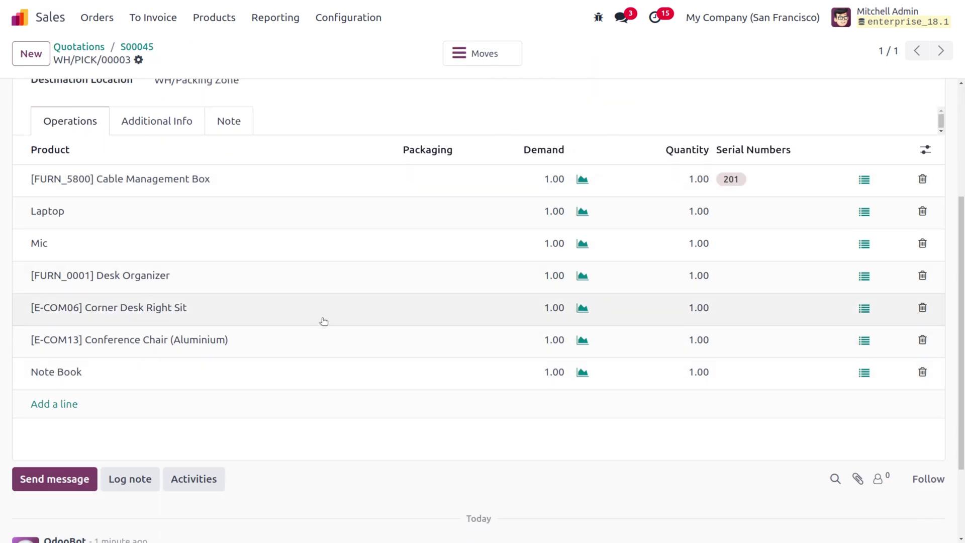
# - Assign serial 0000002 to Corner Desk Right Sit, save, and retry validation, which flags Mic
pyautogui.click(764, 311)
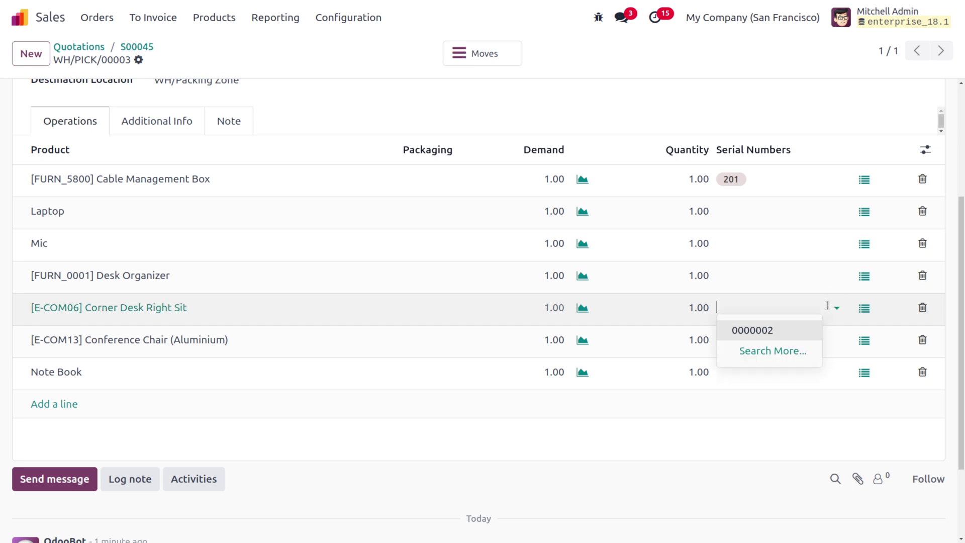
pyautogui.click(752, 330)
pyautogui.scroll(4, 437, 289)
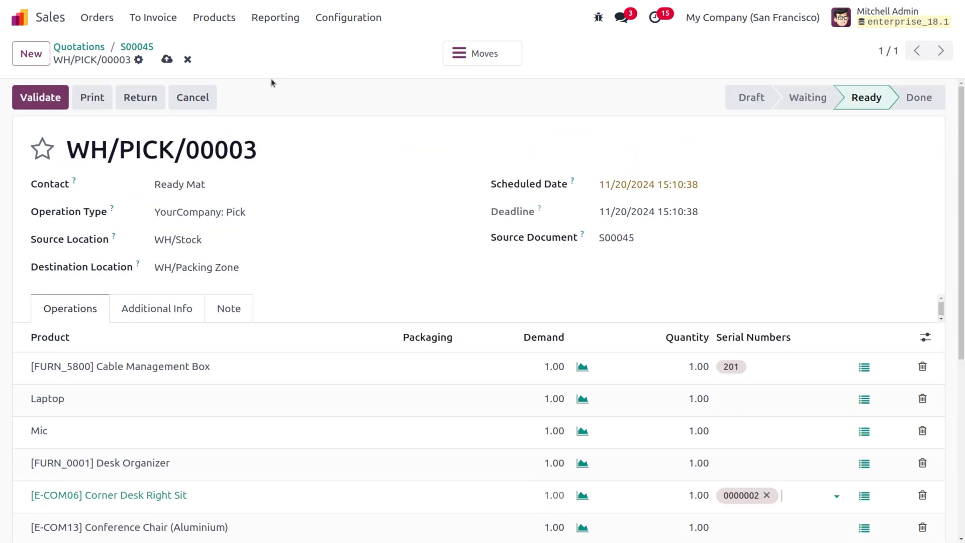
pyautogui.click(167, 60)
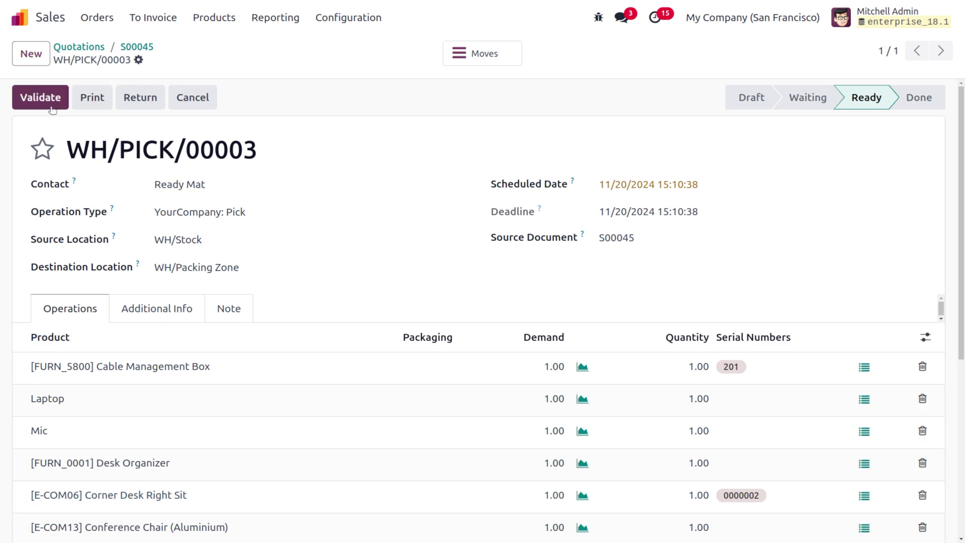
pyautogui.click(52, 109)
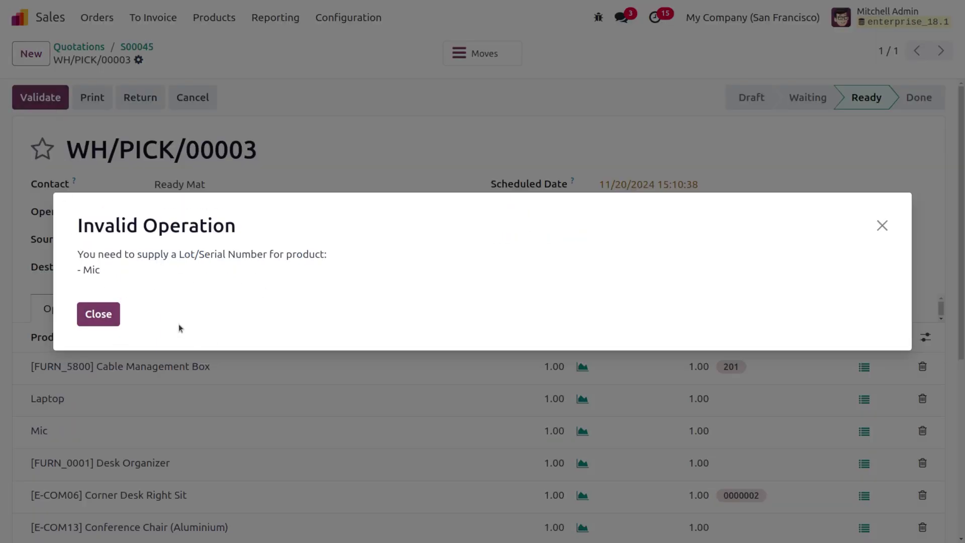
pyautogui.click(107, 315)
# - Assign serial mic01 to Mic, save, and validate WH/PICK/00003
pyautogui.scroll(-3, 444, 441)
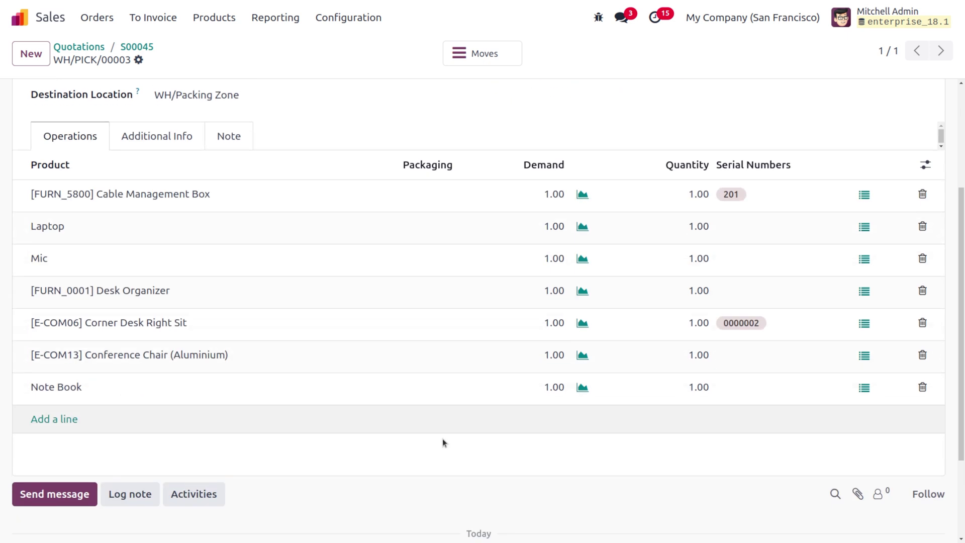
pyautogui.click(746, 259)
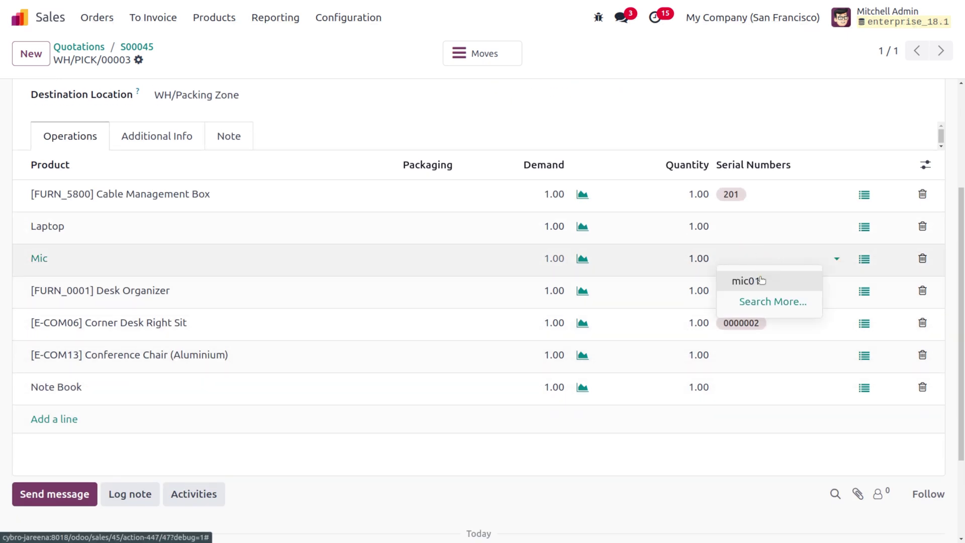
pyautogui.click(761, 279)
pyautogui.scroll(3, 463, 236)
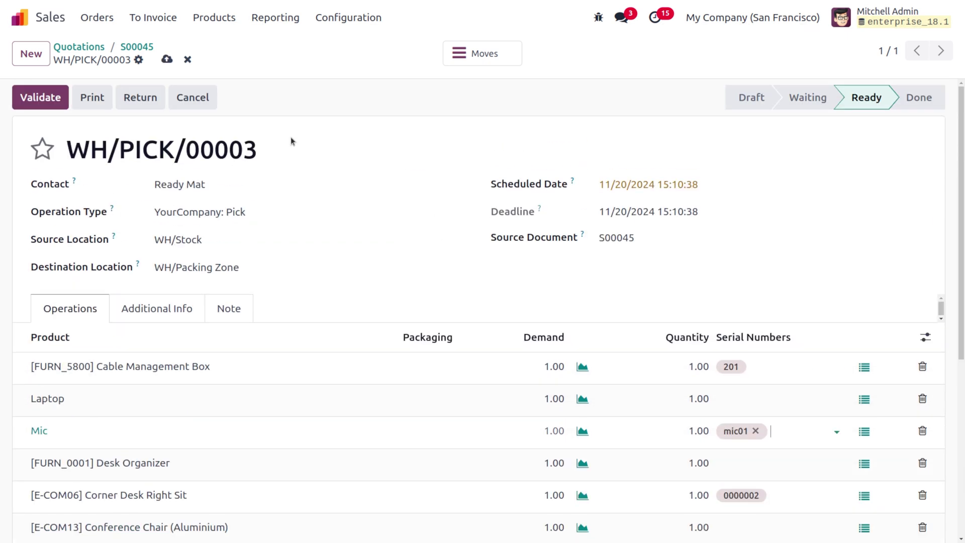
pyautogui.click(167, 59)
pyautogui.click(41, 102)
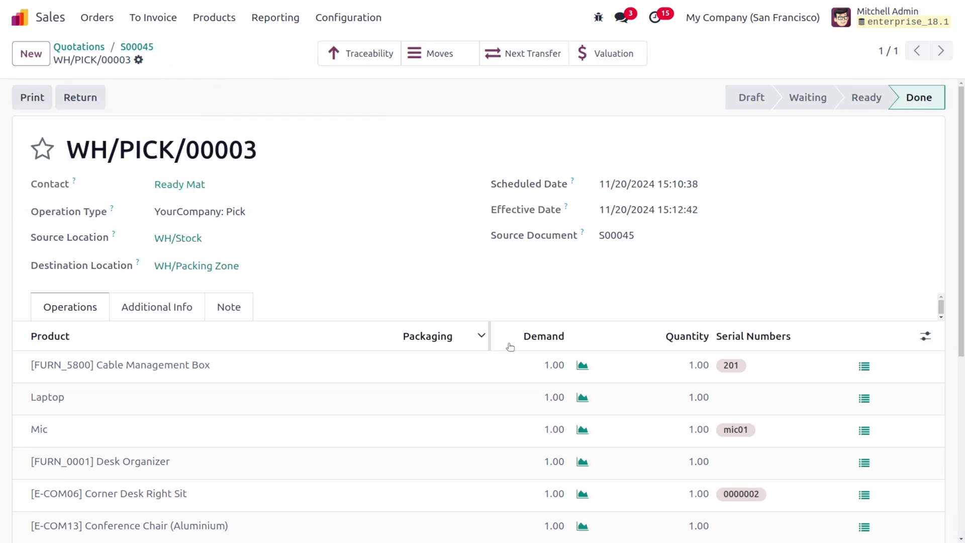
# - Validate pack WH/PACK/00003, then move to the next transfer and validate delivery WH/OUT/00025
pyautogui.scroll(-5, 614, 325)
pyautogui.scroll(4, 613, 327)
pyautogui.scroll(2, 613, 328)
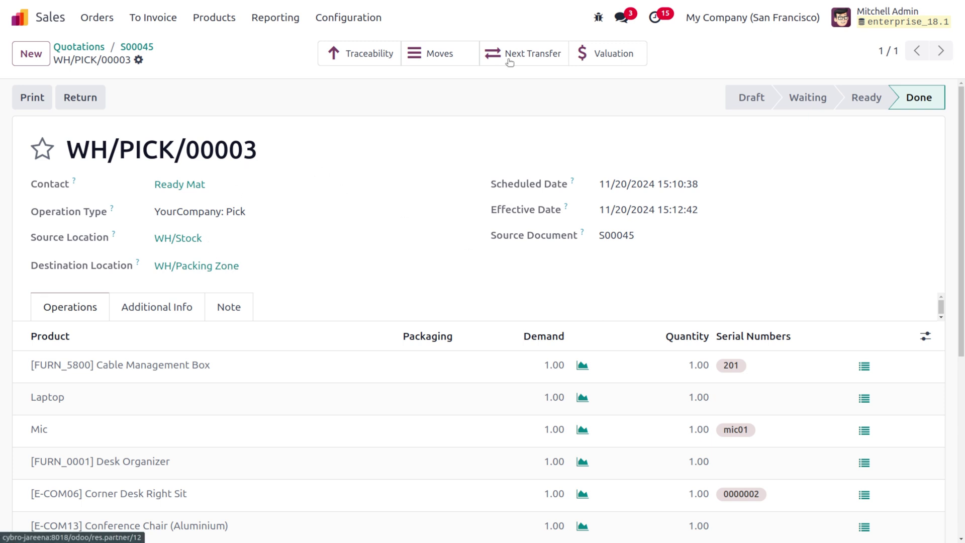
pyautogui.click(532, 56)
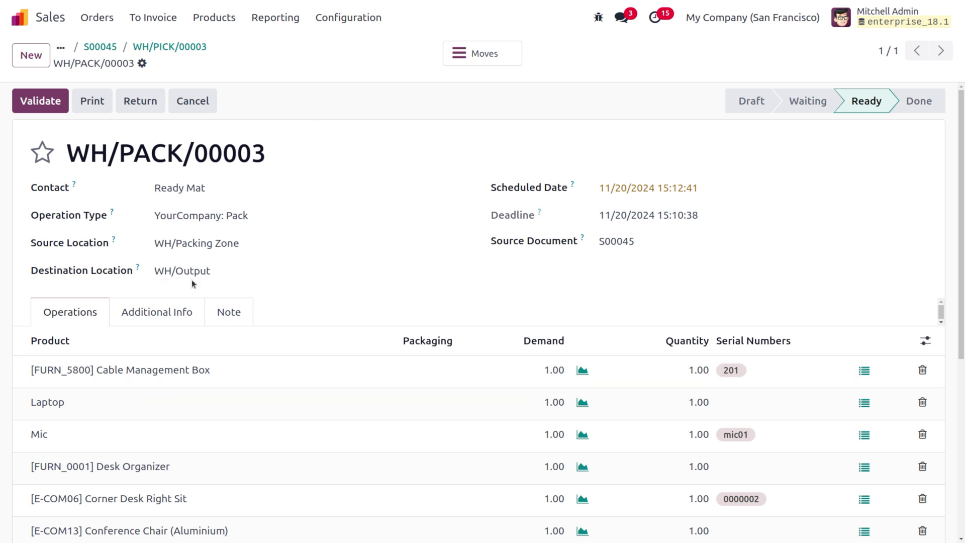
pyautogui.click(40, 100)
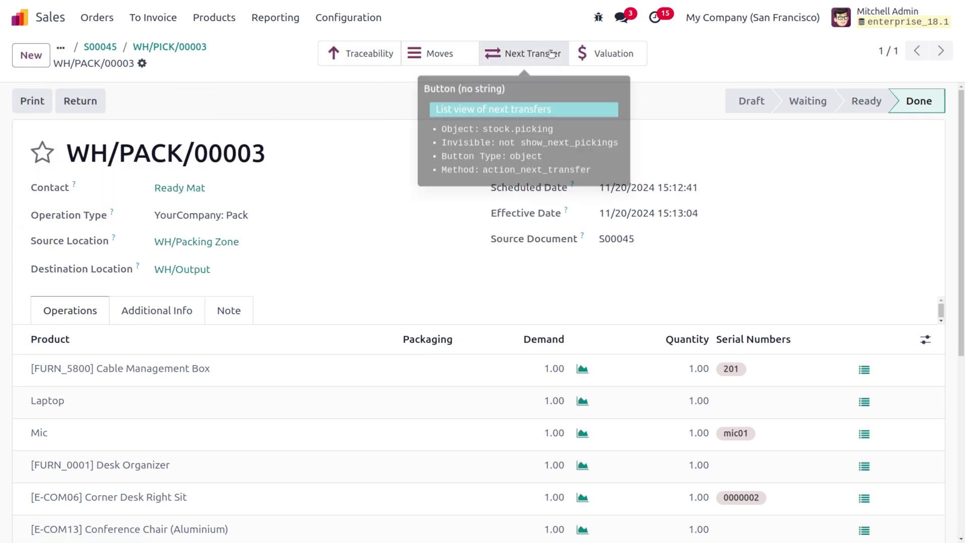
pyautogui.click(551, 54)
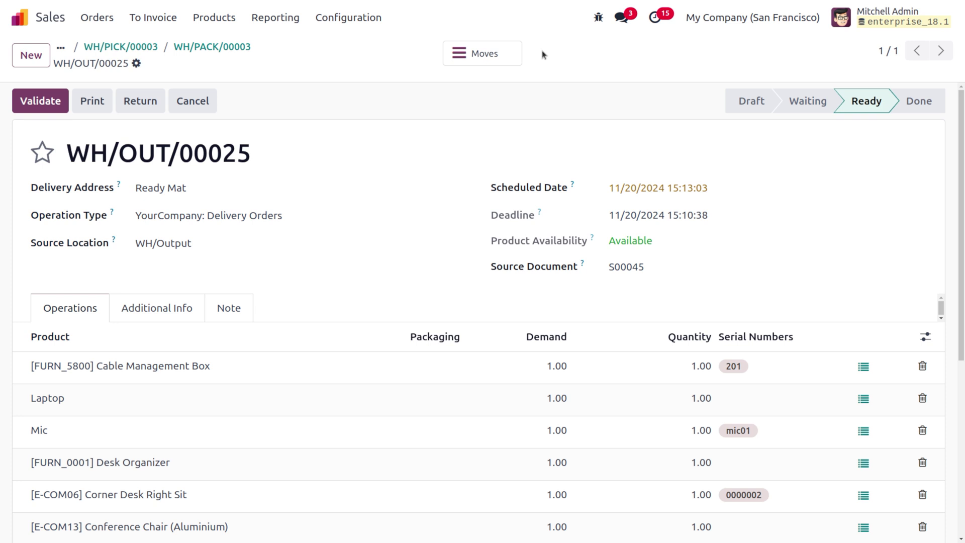
pyautogui.click(53, 100)
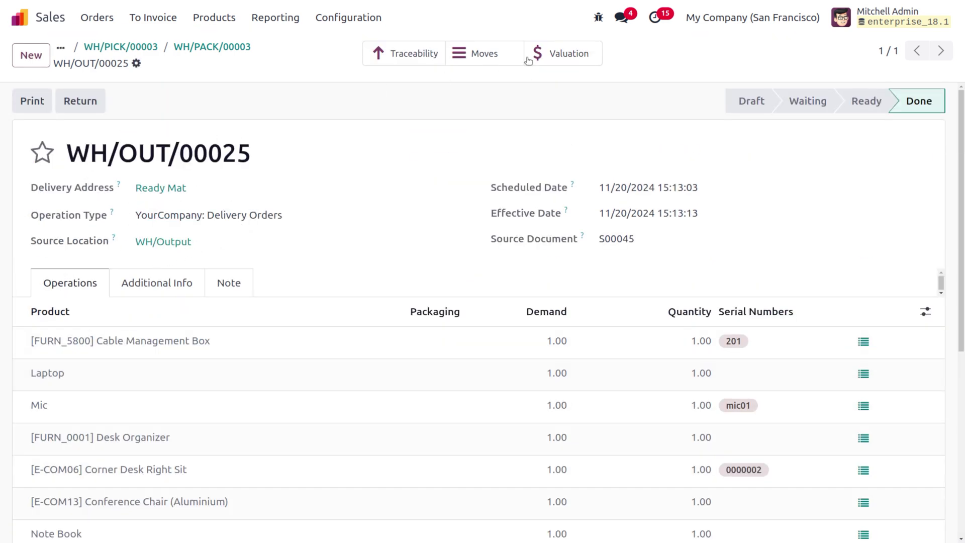
# - Check WH/OUT/00025's stock moves, then its stock valuation entries
pyautogui.click(481, 59)
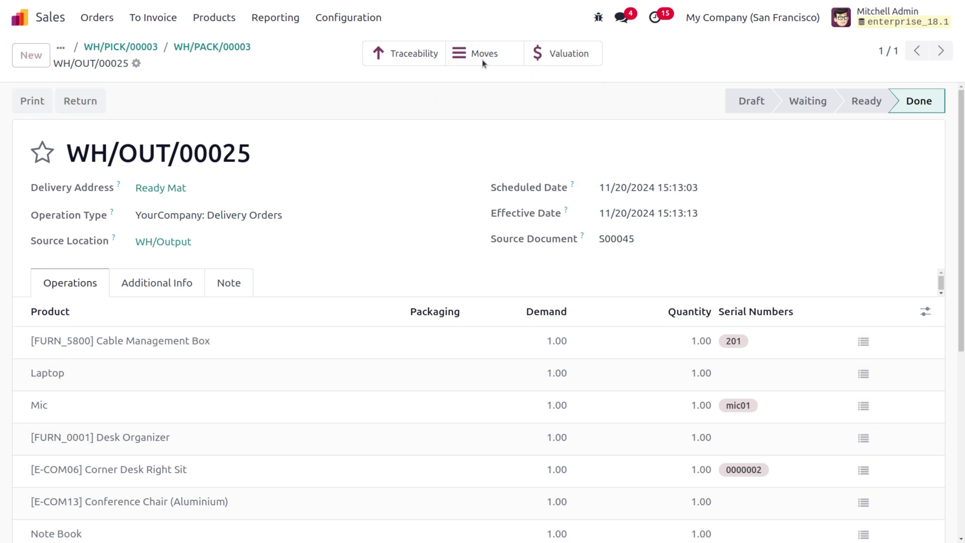
pyautogui.click(168, 46)
pyautogui.click(578, 59)
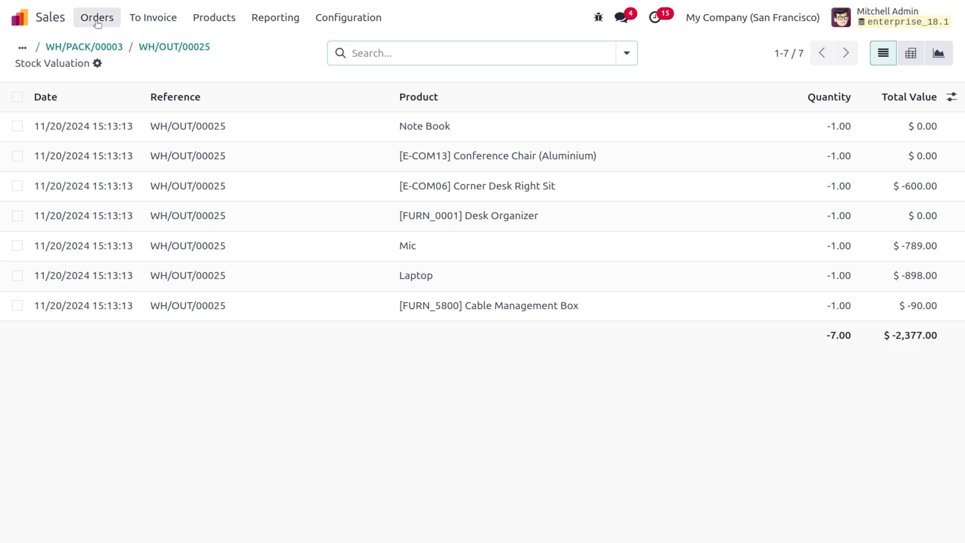
# - Open the Inventory app with 'in' and go to Reporting > Moves History
pyautogui.click(20, 17)
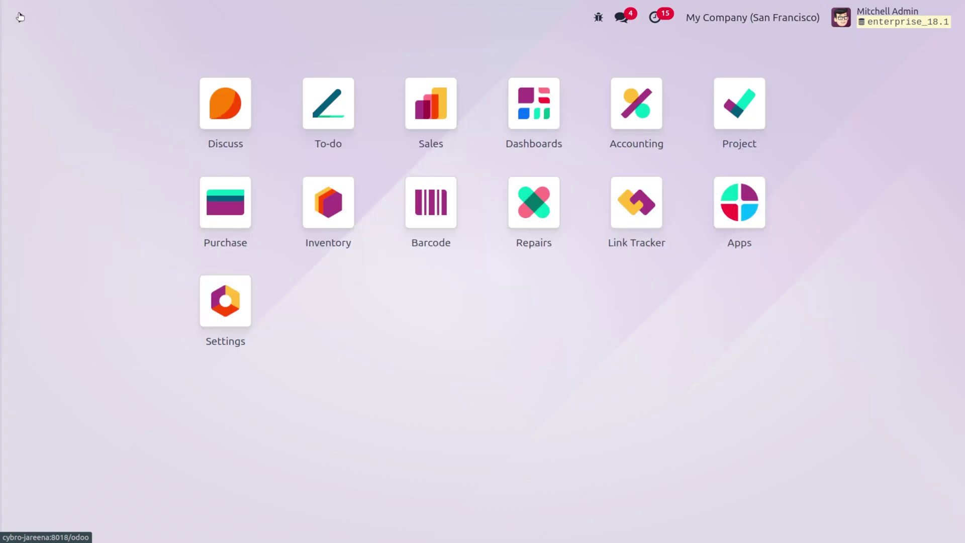
pyautogui.write('in')
pyautogui.press('Return')
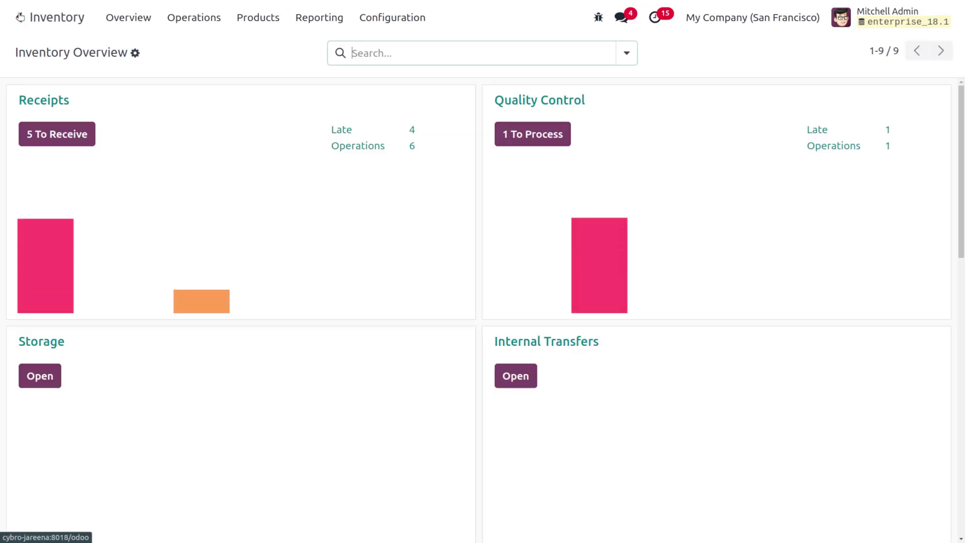
pyautogui.click(319, 17)
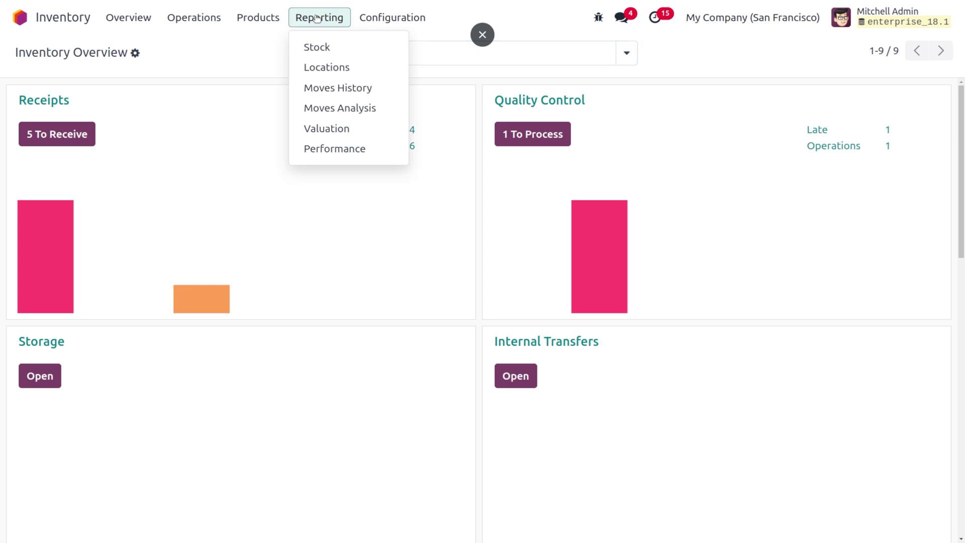
pyautogui.click(324, 88)
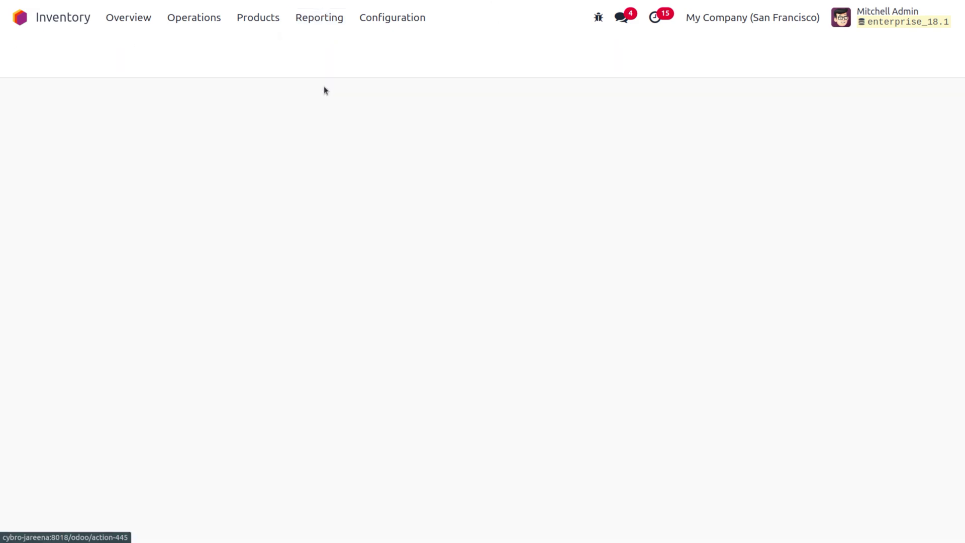